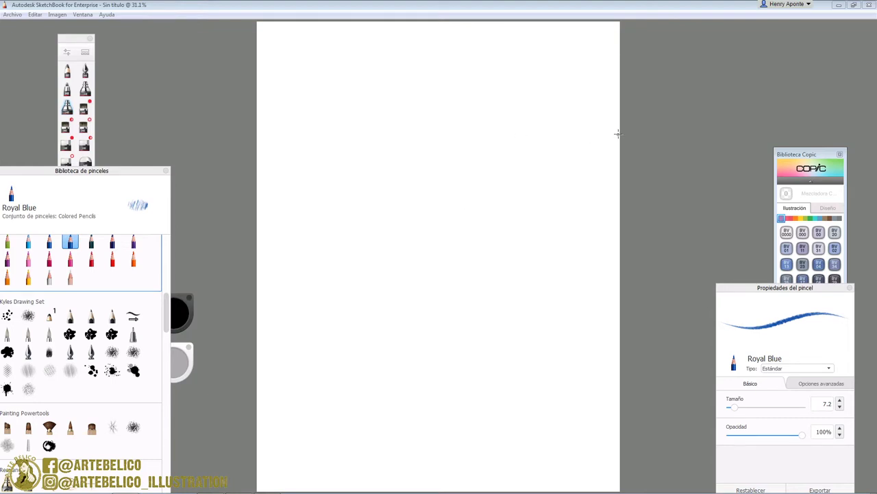
- Move the Copic library palette closer to the canvas and show its full set of colours
drag(816, 155, 688, 65)
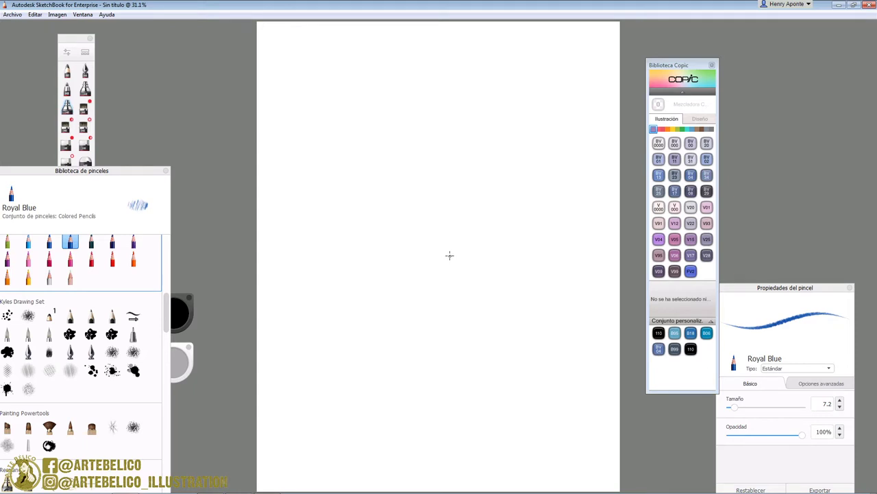
mouse_move(458, 491)
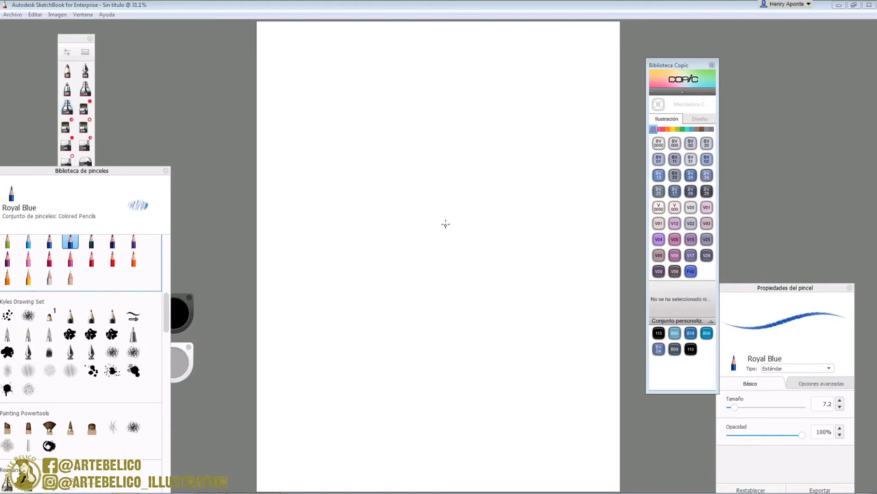
double_click(539, 9)
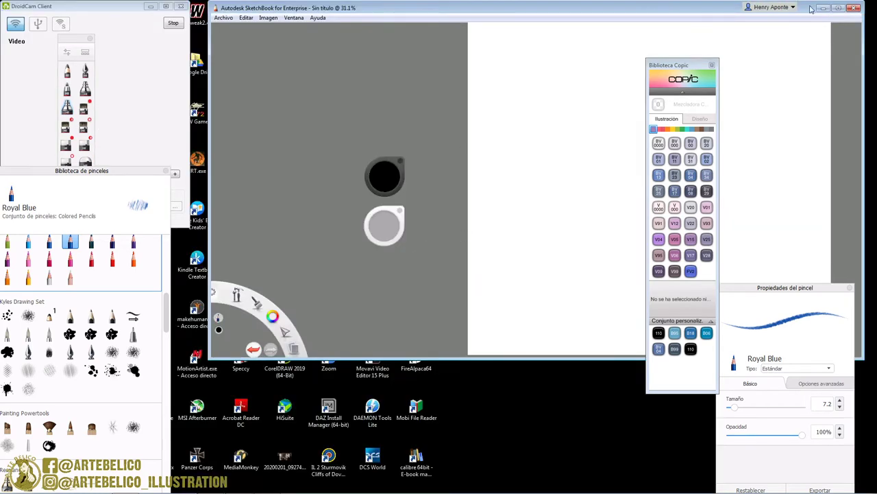
click(838, 8)
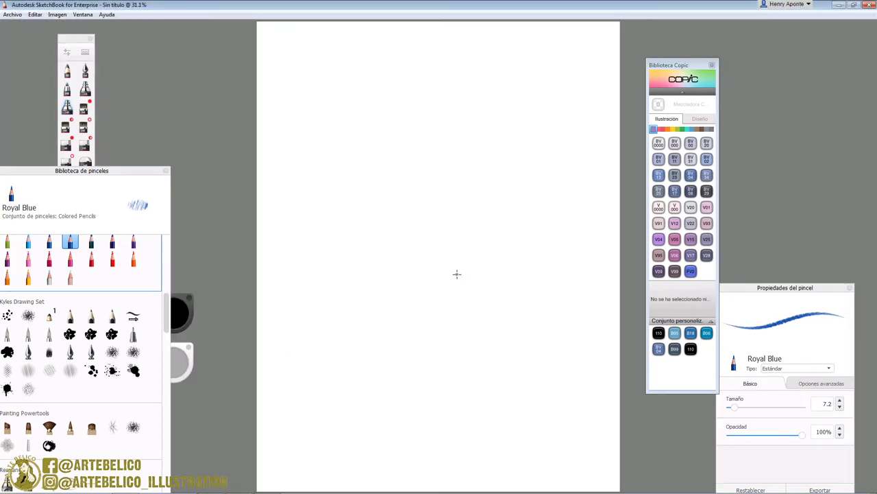
- With the Royal Blue pencil, sketch an oval head, a neck line, sloping shoulders and an arched ribcage
key(space)
drag(463, 214, 548, 96)
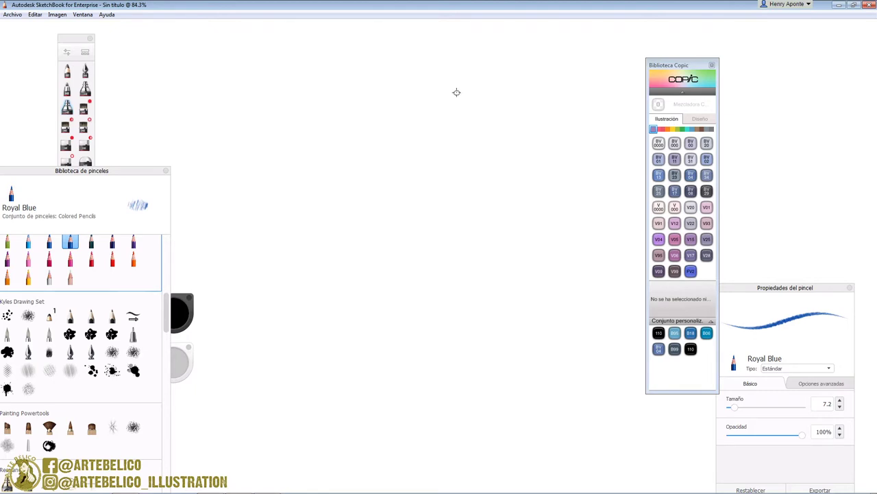
mouse_move(414, 94)
mouse_down()
mouse_move(417, 154)
mouse_move(437, 165)
mouse_move(434, 157)
mouse_move(459, 141)
mouse_move(468, 121)
mouse_move(465, 94)
mouse_move(447, 84)
mouse_move(413, 96)
mouse_up()
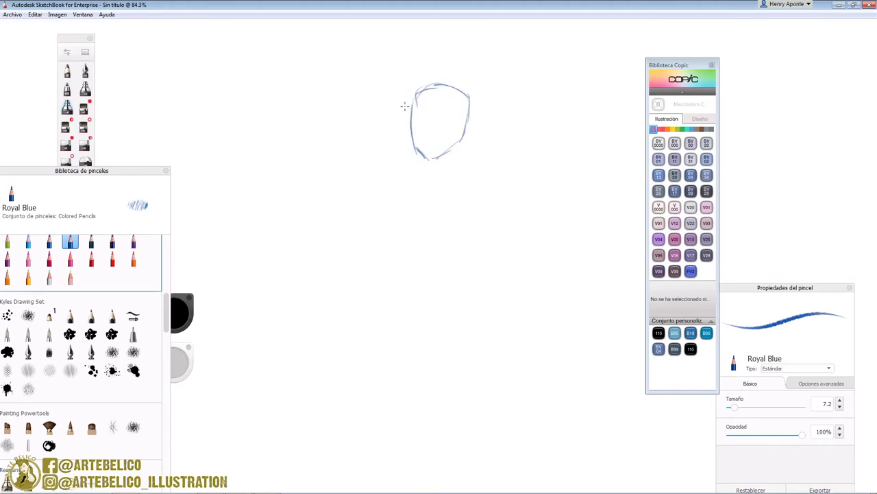
drag(446, 129, 430, 191)
mouse_move(447, 144)
mouse_down()
mouse_move(429, 194)
mouse_move(395, 177)
mouse_move(450, 174)
mouse_move(485, 185)
mouse_up()
mouse_move(419, 167)
mouse_down()
mouse_move(396, 213)
mouse_move(433, 212)
mouse_move(454, 237)
mouse_up()
drag(464, 234, 471, 196)
- Draw the spine curving down from the ribcage and a V-shaped pelvis at its lower end
mouse_move(444, 165)
mouse_down()
mouse_move(473, 199)
mouse_move(452, 205)
mouse_move(418, 271)
mouse_move(416, 318)
mouse_up()
drag(421, 281, 467, 269)
mouse_move(454, 267)
mouse_down()
mouse_move(419, 299)
mouse_move(427, 284)
mouse_move(410, 305)
mouse_up()
mouse_move(410, 305)
mouse_down()
mouse_move(395, 281)
mouse_move(402, 259)
mouse_up()
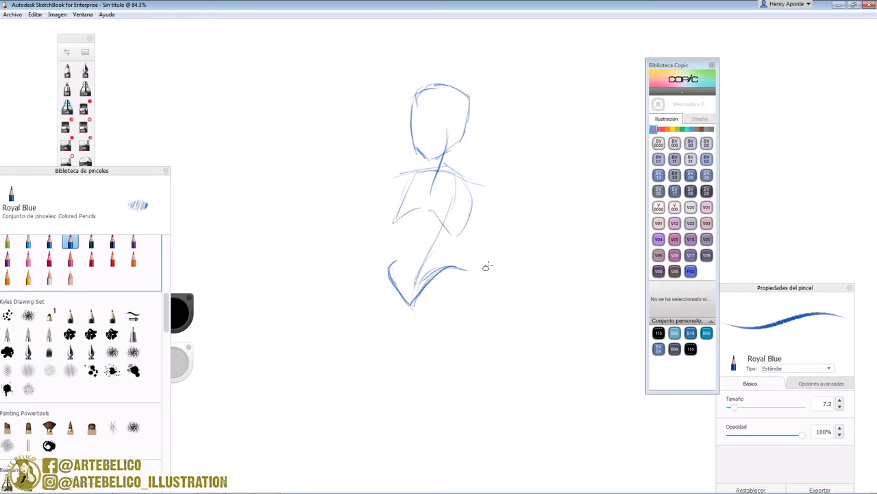
drag(443, 223, 410, 327)
- Erase the V-shaped pelvis lines with the Sharp Eraser, keeping the spine
click(66, 143)
drag(389, 263, 402, 306)
mouse_move(466, 269)
mouse_down()
mouse_move(436, 269)
mouse_move(422, 306)
mouse_up()
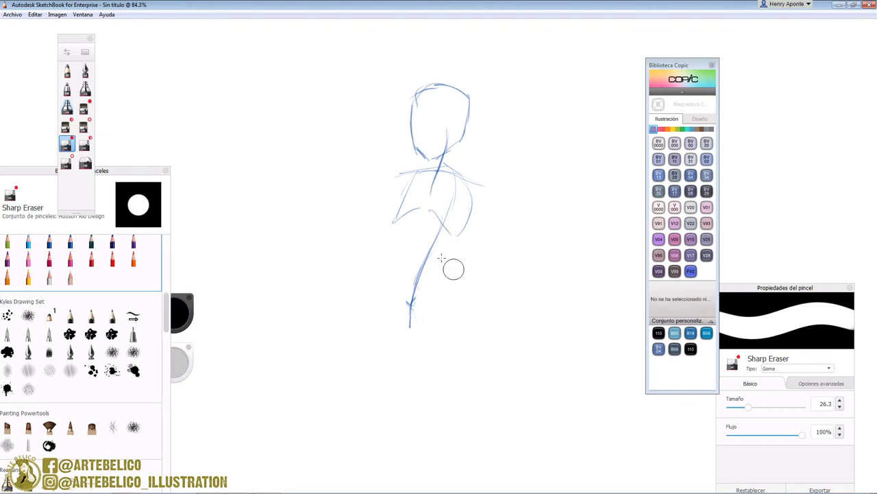
- Switch back to the Royal Blue pencil, widen the ribcage outline and redraw the pelvis lower on the spine
click(70, 242)
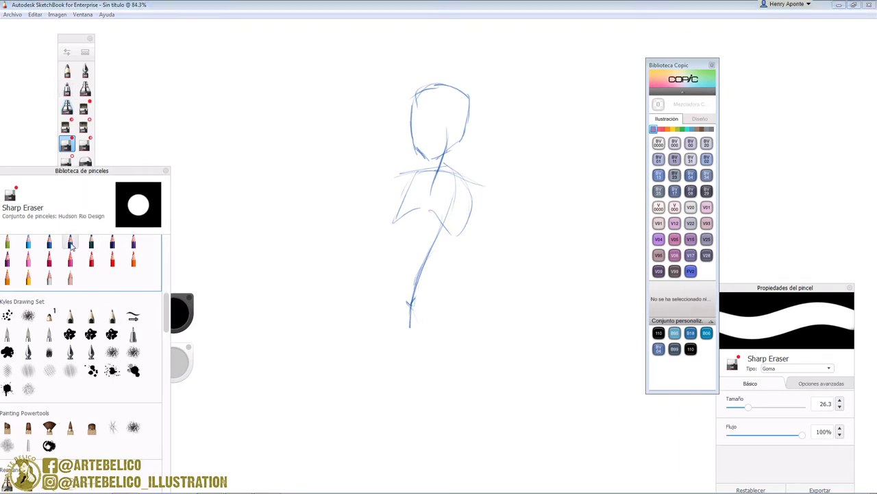
mouse_move(410, 171)
mouse_down()
mouse_move(390, 237)
mouse_move(418, 218)
mouse_move(459, 233)
mouse_move(481, 199)
mouse_move(411, 178)
mouse_move(388, 240)
mouse_up()
mouse_move(378, 307)
mouse_down()
mouse_move(408, 348)
mouse_move(427, 328)
mouse_move(461, 313)
mouse_move(468, 321)
mouse_move(404, 341)
mouse_move(392, 308)
mouse_up()
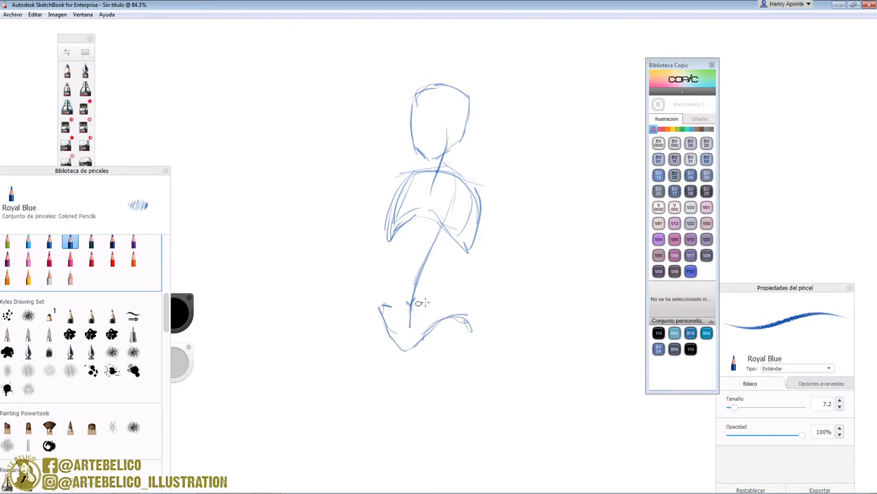
- Add the hip joints and single-line legs with knee joints, ankles and feet below the pelvis
key(space)
mouse_move(476, 255)
mouse_down()
mouse_move(468, 300)
mouse_move(436, 282)
mouse_move(471, 215)
mouse_up()
mouse_move(380, 270)
mouse_down()
mouse_move(373, 278)
mouse_move(425, 286)
mouse_up()
drag(369, 296, 366, 347)
drag(426, 289, 439, 365)
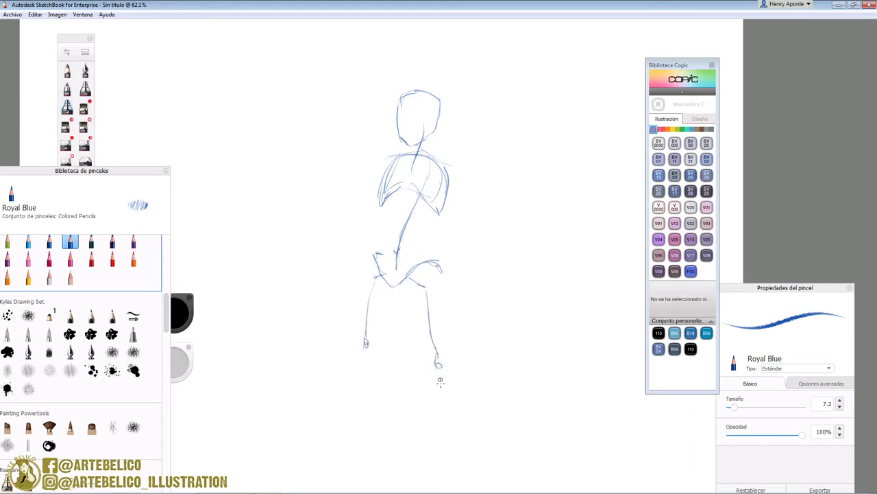
mouse_move(374, 280)
mouse_down()
mouse_move(364, 353)
mouse_move(379, 471)
mouse_move(334, 481)
mouse_up()
mouse_move(436, 352)
mouse_down()
mouse_move(441, 470)
mouse_move(429, 481)
mouse_move(454, 484)
mouse_up()
- Draw both arms as single lines with shoulder and elbow joints and simple hands
mouse_move(434, 154)
mouse_down()
mouse_move(445, 162)
mouse_move(465, 237)
mouse_up()
drag(458, 204, 472, 305)
mouse_move(378, 158)
mouse_down()
mouse_move(387, 163)
mouse_move(350, 282)
mouse_move(356, 293)
mouse_up()
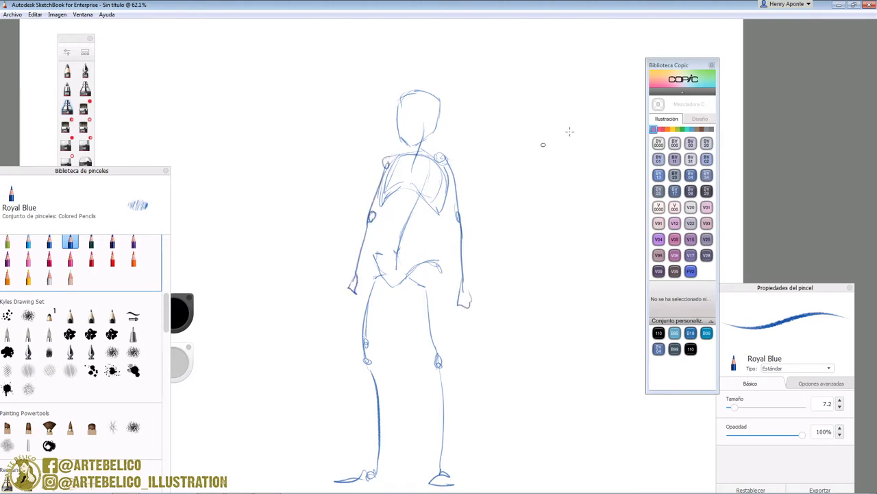
- Outline the waist between ribcage and hips and close the pelvis into a solid block
drag(440, 212, 431, 237)
mouse_move(379, 202)
mouse_down()
mouse_move(375, 230)
mouse_move(407, 231)
mouse_up()
mouse_move(439, 244)
mouse_down()
mouse_move(439, 211)
mouse_move(400, 190)
mouse_move(414, 198)
mouse_move(389, 164)
mouse_move(409, 160)
mouse_move(380, 220)
mouse_move(393, 237)
mouse_move(376, 231)
mouse_move(386, 273)
mouse_move(425, 267)
mouse_move(434, 237)
mouse_up()
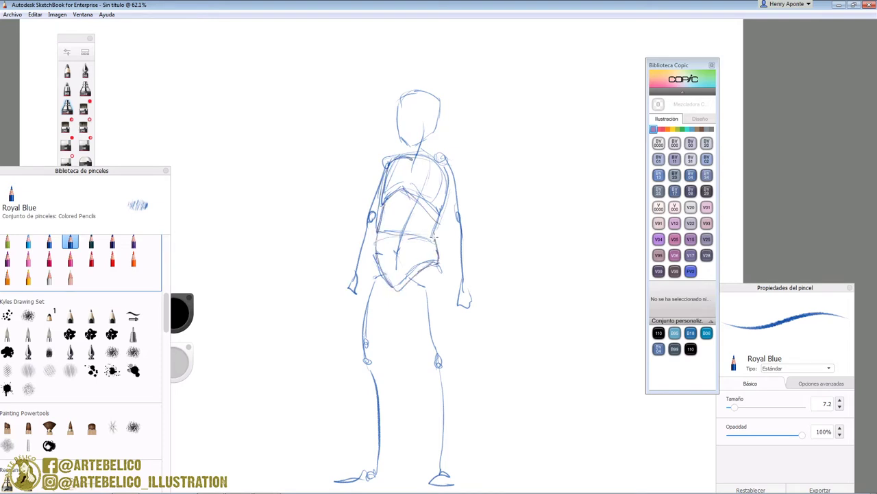
mouse_move(405, 288)
mouse_down()
mouse_move(414, 343)
mouse_move(446, 348)
mouse_move(442, 271)
mouse_up()
- Build the volume of the thighs, knees and lower legs around the leg lines and outline both feet
mouse_move(379, 255)
mouse_down()
mouse_move(366, 287)
mouse_move(361, 346)
mouse_move(387, 345)
mouse_move(397, 322)
mouse_move(414, 332)
mouse_move(420, 361)
mouse_move(446, 349)
mouse_move(422, 373)
mouse_move(425, 458)
mouse_up()
drag(451, 372, 443, 458)
mouse_move(363, 347)
mouse_down()
mouse_move(371, 366)
mouse_move(389, 357)
mouse_move(385, 450)
mouse_up()
mouse_move(366, 376)
mouse_down()
mouse_move(369, 458)
mouse_move(382, 470)
mouse_up()
drag(385, 410, 382, 459)
mouse_move(430, 480)
mouse_down()
mouse_move(459, 473)
mouse_move(458, 488)
mouse_up()
drag(377, 466, 329, 481)
drag(327, 482, 363, 484)
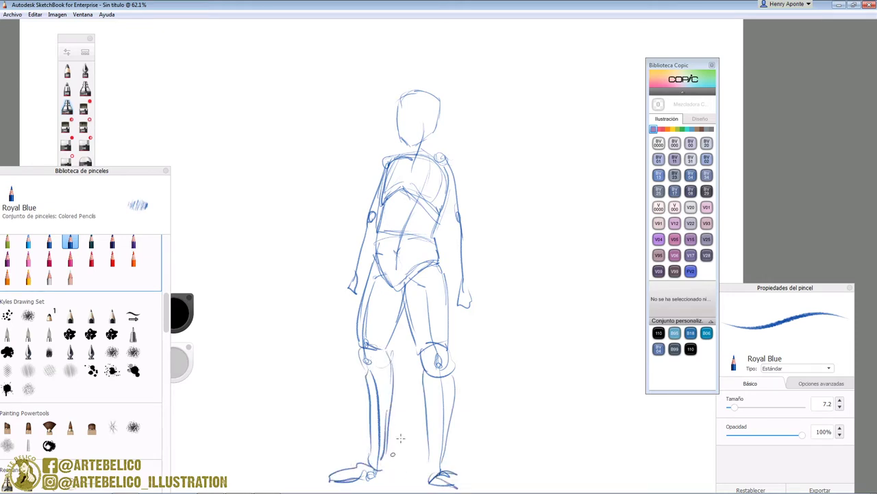
- Give both arms volume with upper-arm and forearm contours, elbow ovals and outlined hands
mouse_move(445, 160)
mouse_down()
mouse_move(464, 214)
mouse_move(446, 157)
mouse_move(457, 221)
mouse_move(463, 214)
mouse_move(457, 290)
mouse_up()
drag(465, 270, 467, 286)
mouse_move(464, 224)
mouse_down()
mouse_move(469, 280)
mouse_move(452, 325)
mouse_up()
drag(452, 325, 469, 320)
mouse_move(397, 182)
mouse_down()
mouse_move(388, 159)
mouse_move(362, 233)
mouse_up()
mouse_move(440, 200)
mouse_down()
mouse_move(430, 248)
mouse_move(444, 309)
mouse_up()
drag(442, 280, 446, 322)
drag(381, 232, 373, 267)
drag(382, 232, 381, 206)
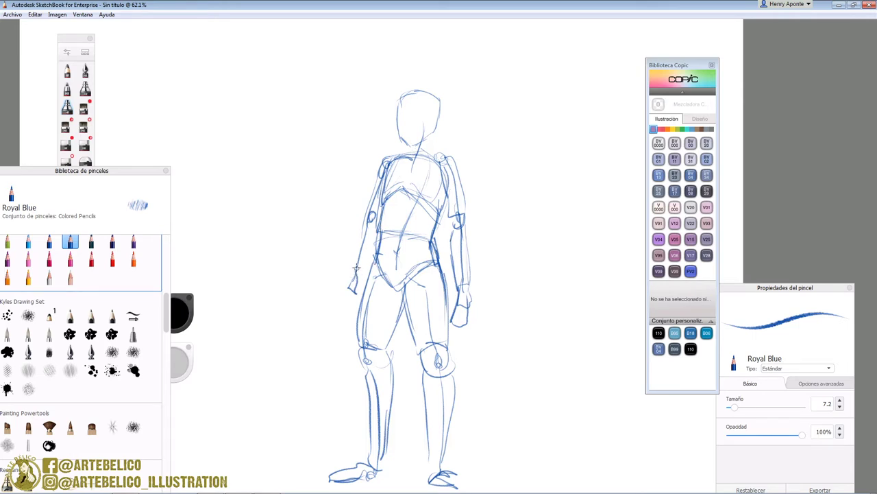
mouse_move(360, 275)
mouse_down()
mouse_move(373, 241)
mouse_move(358, 277)
mouse_move(349, 272)
mouse_move(365, 217)
mouse_up()
mouse_move(464, 215)
mouse_down()
mouse_move(449, 230)
mouse_move(461, 240)
mouse_move(457, 218)
mouse_up()
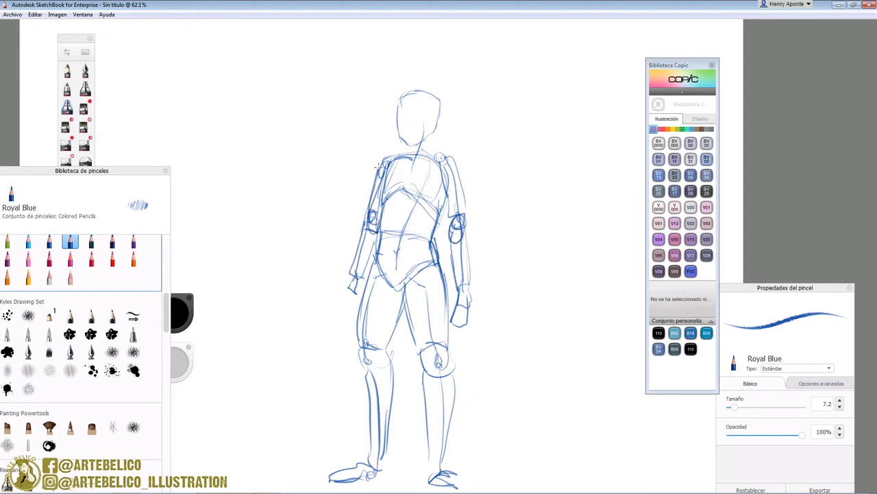
mouse_move(354, 274)
mouse_down()
mouse_move(348, 297)
mouse_move(350, 275)
mouse_up()
- Reinforce the inner and outer contours of both legs, the shins and the knee shape
mouse_move(403, 290)
mouse_down()
mouse_move(391, 344)
mouse_move(414, 342)
mouse_move(416, 351)
mouse_up()
drag(433, 261, 449, 340)
mouse_move(425, 373)
mouse_down()
mouse_move(447, 356)
mouse_move(440, 444)
mouse_move(428, 439)
mouse_move(432, 470)
mouse_up()
drag(430, 468, 447, 466)
drag(450, 381, 443, 465)
drag(374, 363, 364, 360)
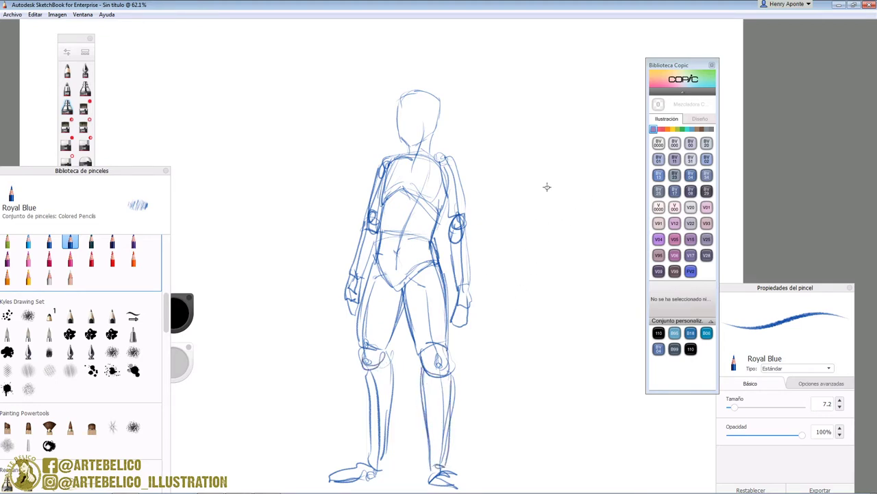
- Beside the first figure, sketch a second figure's head, shoulders, spine, torso, pelvis and shoulder joint
mouse_move(538, 98)
mouse_down()
mouse_move(532, 134)
mouse_move(555, 130)
mouse_move(566, 103)
mouse_move(528, 95)
mouse_move(529, 129)
mouse_up()
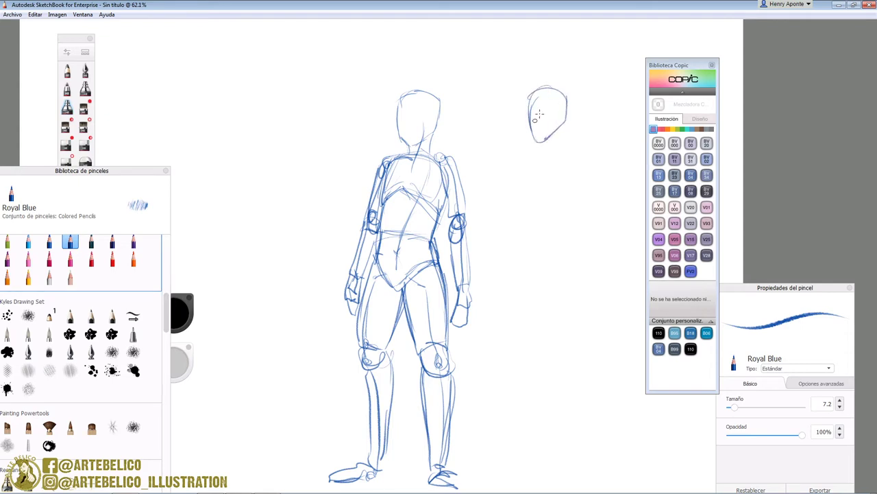
mouse_move(517, 172)
mouse_down()
mouse_move(545, 161)
mouse_move(581, 175)
mouse_up()
mouse_move(554, 146)
mouse_down()
mouse_move(547, 164)
mouse_move(558, 207)
mouse_move(579, 172)
mouse_move(532, 237)
mouse_up()
mouse_move(547, 180)
mouse_down()
mouse_move(530, 268)
mouse_move(577, 232)
mouse_up()
mouse_move(516, 235)
mouse_down()
mouse_move(568, 238)
mouse_move(520, 220)
mouse_move(519, 180)
mouse_up()
drag(521, 210, 577, 223)
drag(584, 184, 576, 223)
mouse_move(536, 163)
mouse_down()
mouse_move(587, 179)
mouse_move(521, 183)
mouse_up()
- Draw the second figure's thighs, knees, lower legs and feet
mouse_move(509, 269)
mouse_down()
mouse_move(507, 342)
mouse_move(529, 351)
mouse_move(515, 387)
mouse_move(526, 452)
mouse_up()
mouse_move(537, 354)
mouse_down()
mouse_move(527, 452)
mouse_move(500, 469)
mouse_move(541, 478)
mouse_up()
drag(539, 265, 554, 351)
mouse_move(575, 232)
mouse_down()
mouse_move(566, 339)
mouse_move(544, 344)
mouse_move(552, 439)
mouse_up()
mouse_move(551, 403)
mouse_down()
mouse_move(555, 465)
mouse_move(578, 468)
mouse_move(557, 470)
mouse_up()
mouse_move(556, 466)
mouse_down()
mouse_move(588, 470)
mouse_move(577, 456)
mouse_up()
drag(573, 451, 567, 340)
- Draw the second figure's arms with upper arms, elbows, forearms and hands
mouse_move(573, 173)
mouse_down()
mouse_move(582, 216)
mouse_move(589, 181)
mouse_move(586, 217)
mouse_move(601, 237)
mouse_up()
drag(517, 167, 500, 228)
drag(518, 189, 502, 223)
mouse_move(505, 212)
mouse_down()
mouse_move(492, 255)
mouse_move(505, 248)
mouse_up()
mouse_move(495, 243)
mouse_down()
mouse_move(506, 248)
mouse_move(489, 263)
mouse_up()
drag(489, 262, 503, 255)
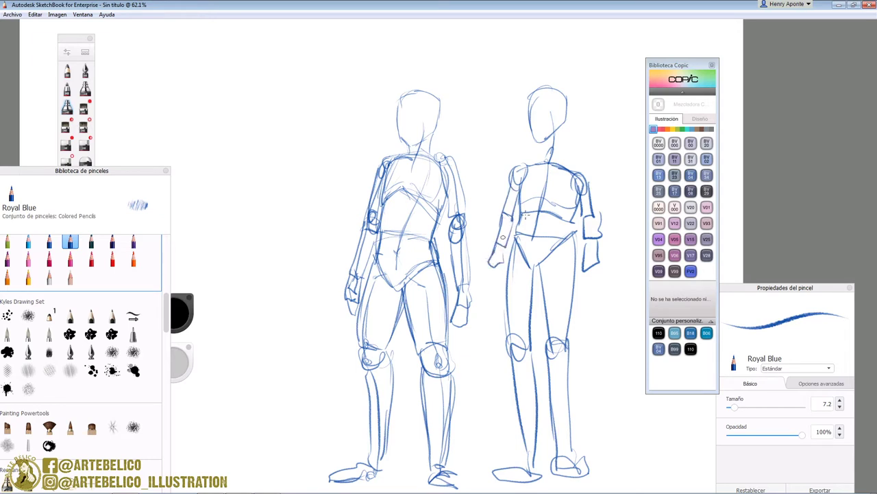
drag(593, 214, 602, 238)
- Darken the first figure's pelvis, waistline and neck lines
mouse_move(382, 277)
mouse_down()
mouse_move(397, 287)
mouse_move(416, 269)
mouse_up()
mouse_move(377, 240)
mouse_down()
mouse_move(438, 244)
mouse_move(384, 201)
mouse_move(436, 213)
mouse_up()
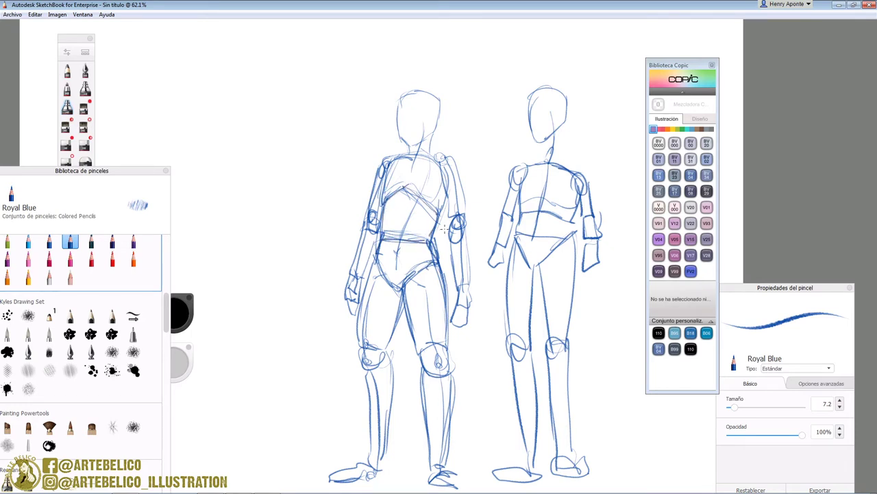
drag(409, 159, 433, 149)
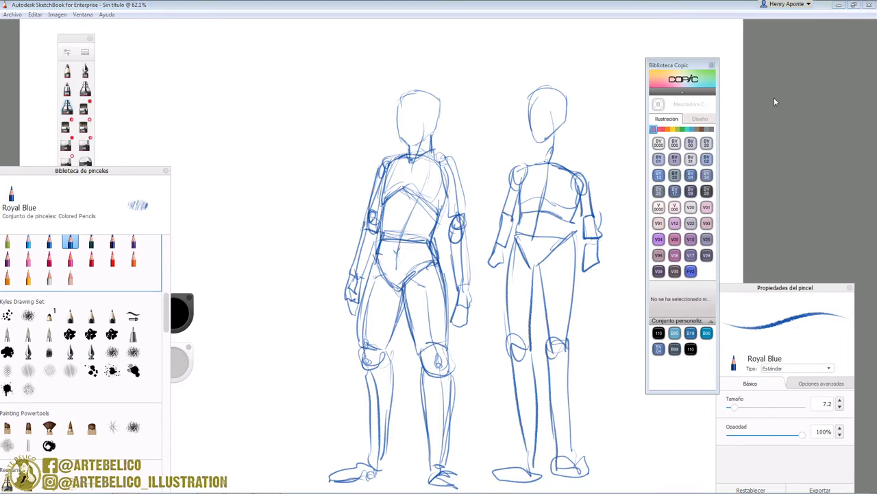
- Clear the whole sketch from the canvas
double_click(677, 10)
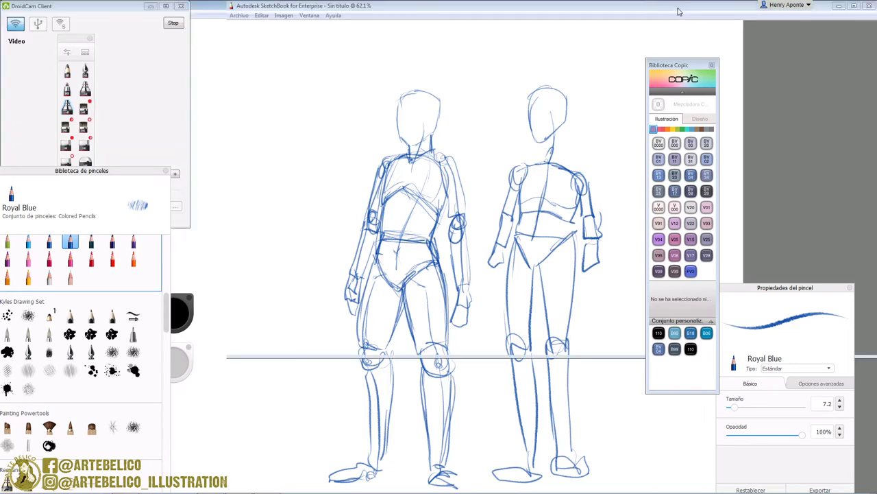
double_click(720, 10)
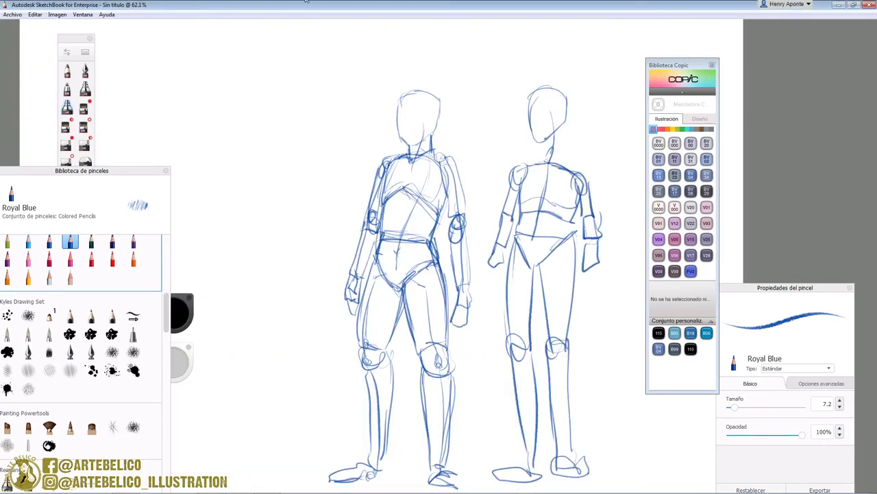
click(34, 14)
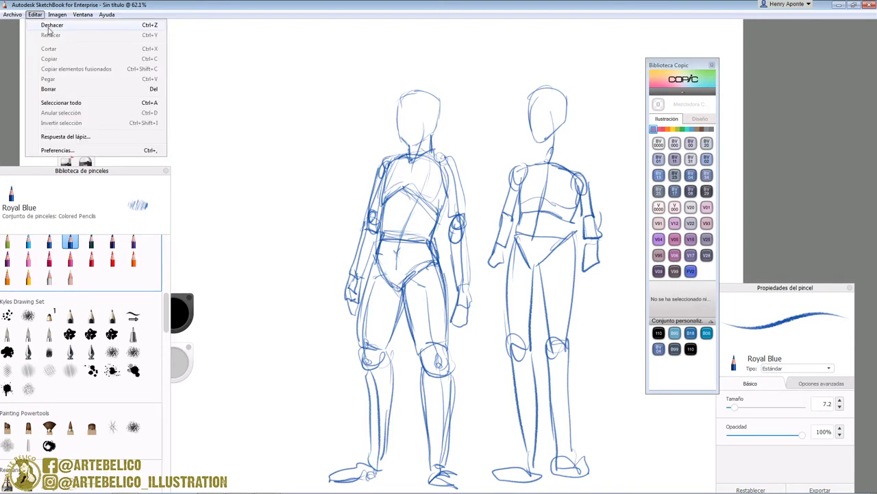
click(49, 89)
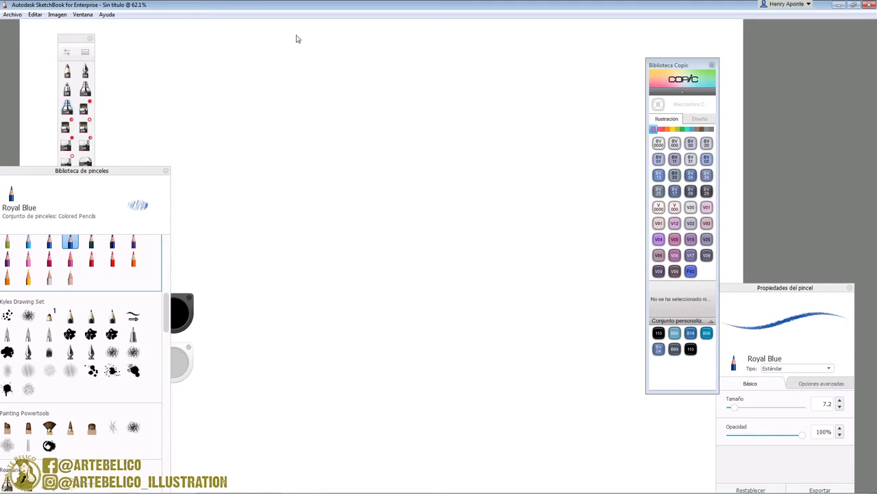
- Place a small upright ellipse guide near the top of the page, trace it in blue and close the guide
key(e)
drag(282, 258, 439, 208)
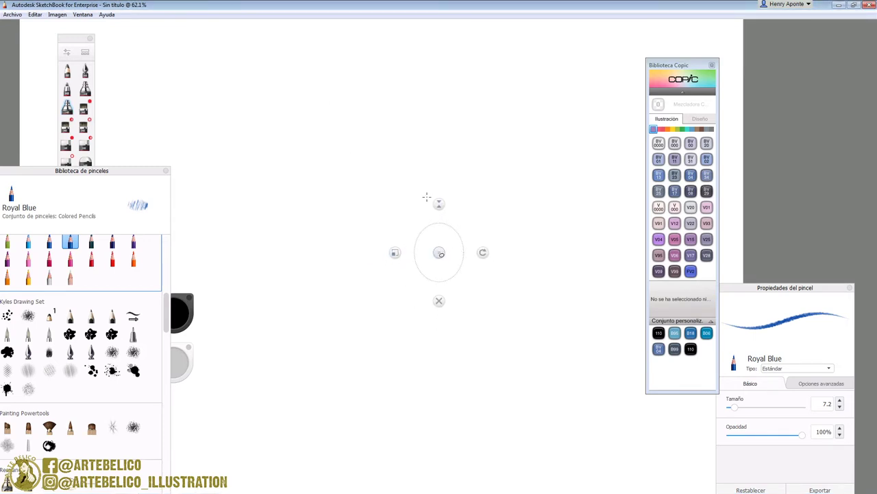
drag(439, 256, 419, 130)
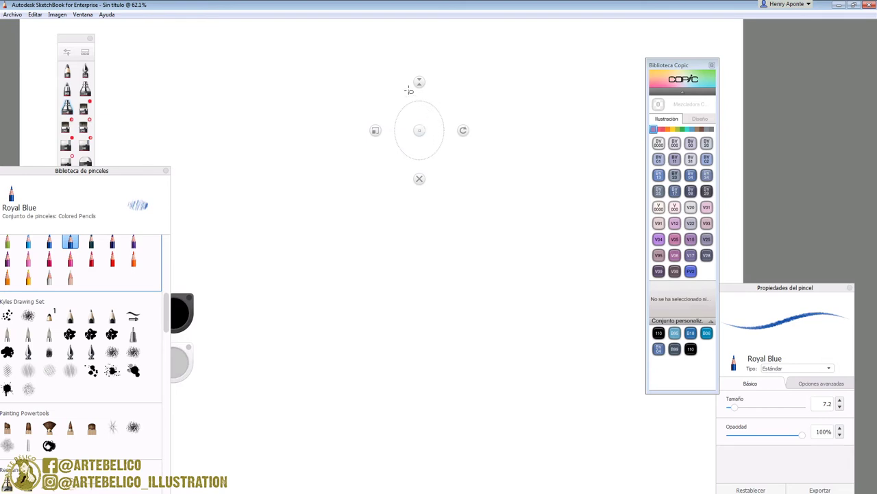
mouse_move(419, 99)
mouse_down()
mouse_move(397, 120)
mouse_move(439, 154)
mouse_move(430, 100)
mouse_move(404, 114)
mouse_up()
click(419, 178)
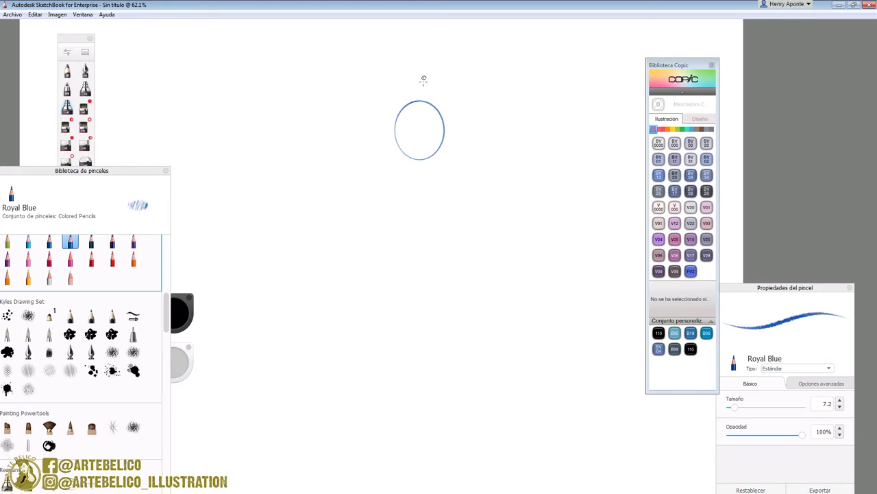
- Go over the traced oval with freehand strokes at its sides, crown and chin to shape a head
drag(398, 115, 405, 152)
mouse_move(440, 126)
mouse_down()
mouse_move(442, 150)
mouse_move(433, 104)
mouse_move(396, 131)
mouse_move(400, 110)
mouse_move(422, 101)
mouse_up()
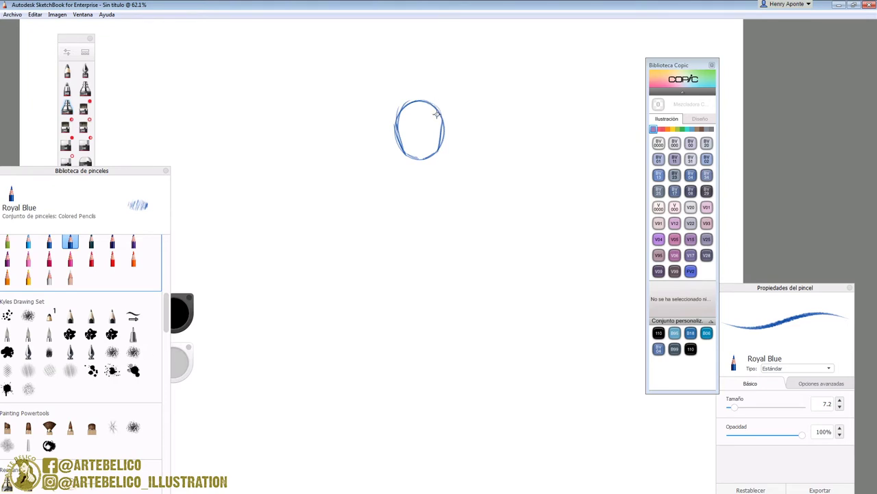
drag(412, 98, 438, 95)
drag(427, 160, 416, 160)
- Trace seven more equal ovals with the ellipse guide in a touching column below the head, then close the guide
key(v)
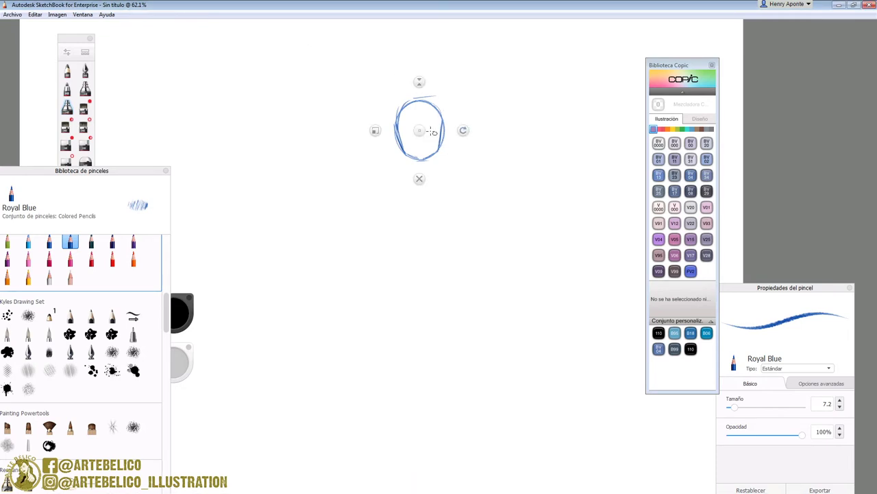
mouse_move(420, 130)
mouse_down()
mouse_move(420, 190)
mouse_move(439, 169)
mouse_move(420, 258)
mouse_move(421, 247)
mouse_move(433, 268)
mouse_move(430, 221)
mouse_move(421, 308)
mouse_move(433, 308)
mouse_move(432, 291)
mouse_up()
key(space)
drag(438, 363, 438, 307)
drag(422, 276, 416, 292)
key(space)
drag(434, 346, 432, 288)
click(426, 299)
key(space)
mouse_move(439, 360)
mouse_down()
mouse_move(441, 296)
mouse_move(407, 281)
mouse_move(453, 286)
mouse_up()
click(425, 306)
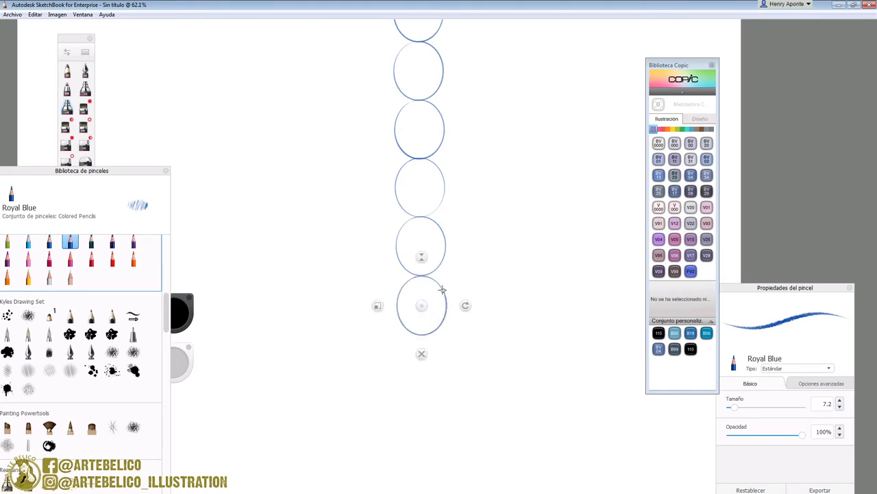
mouse_move(424, 305)
mouse_down()
mouse_move(423, 372)
mouse_move(423, 362)
mouse_move(408, 379)
mouse_move(426, 337)
mouse_up()
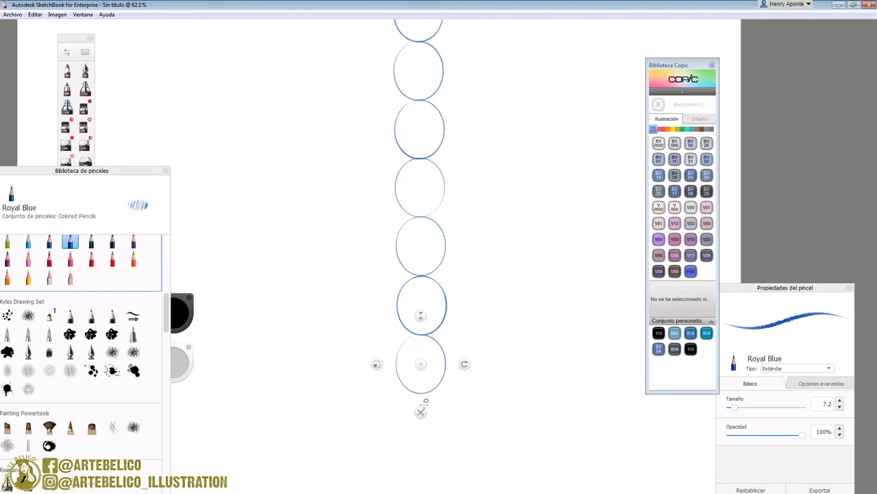
key(space)
mouse_move(478, 217)
mouse_down()
mouse_move(487, 261)
mouse_move(476, 290)
mouse_move(478, 260)
mouse_move(463, 359)
mouse_up()
drag(464, 313, 471, 287)
drag(471, 323, 461, 343)
scroll(473, 295, up, 1)
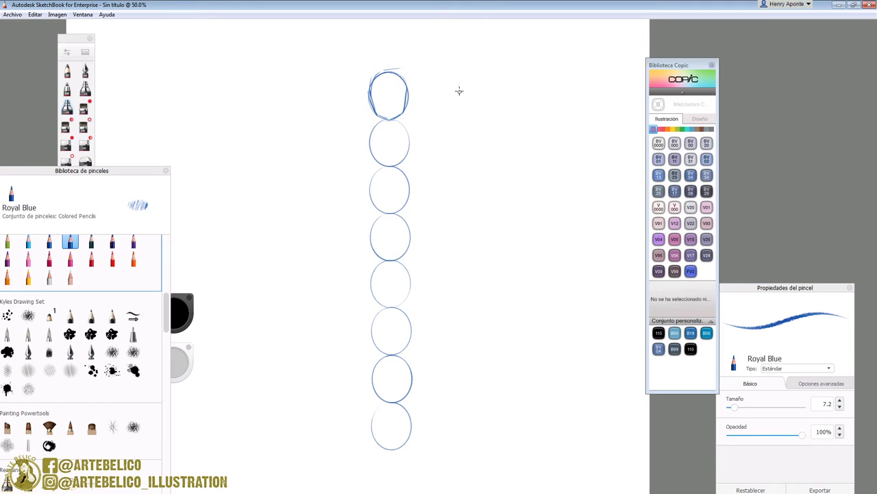
- Sketch a second head beside the column and draw horizontal guide lines from below the fourth and sixth ovals
mouse_move(464, 110)
mouse_down()
mouse_move(497, 102)
mouse_move(488, 76)
mouse_move(461, 99)
mouse_move(494, 74)
mouse_up()
mouse_move(401, 259)
mouse_down()
mouse_move(361, 259)
mouse_move(532, 257)
mouse_up()
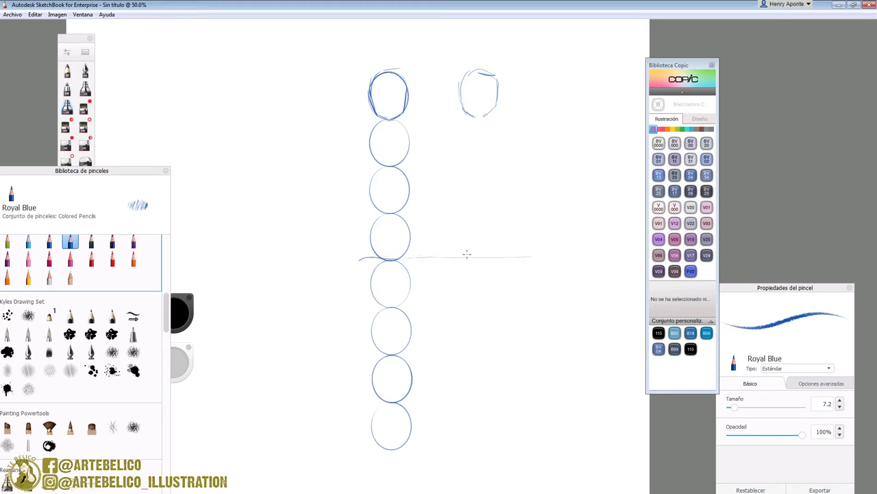
drag(451, 255, 554, 249)
drag(396, 251, 511, 255)
mouse_move(402, 354)
mouse_down()
mouse_move(488, 348)
mouse_move(390, 351)
mouse_move(518, 349)
mouse_move(359, 354)
mouse_move(494, 354)
mouse_up()
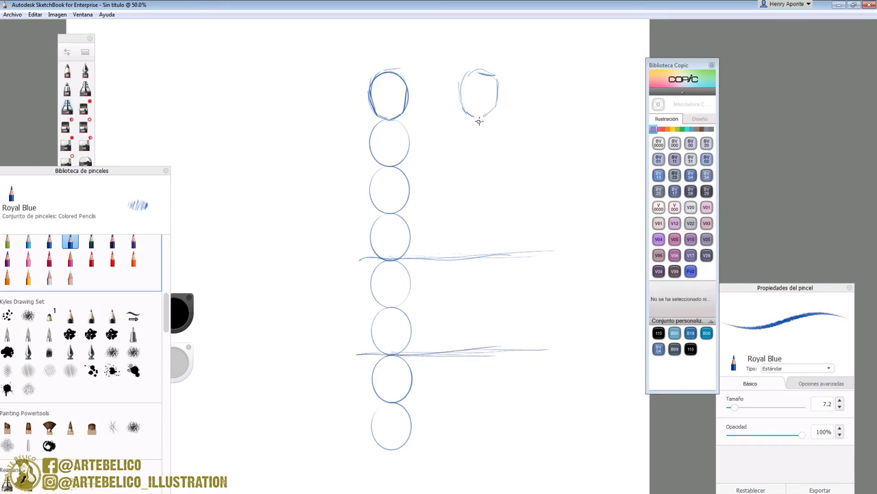
- Sketch a vertical spine from the second head to the upper guide line, with a V-shaped pelvis around its lower end
drag(478, 96, 482, 248)
drag(479, 115, 480, 249)
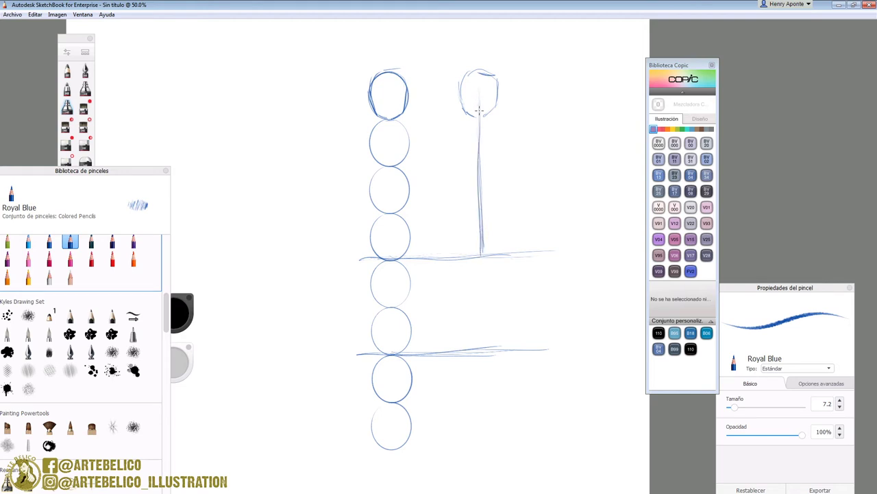
mouse_move(478, 113)
mouse_down()
mouse_move(477, 263)
mouse_move(491, 259)
mouse_move(486, 267)
mouse_move(494, 259)
mouse_move(478, 264)
mouse_move(523, 236)
mouse_up()
mouse_move(472, 265)
mouse_down()
mouse_move(440, 229)
mouse_move(501, 249)
mouse_move(519, 223)
mouse_up()
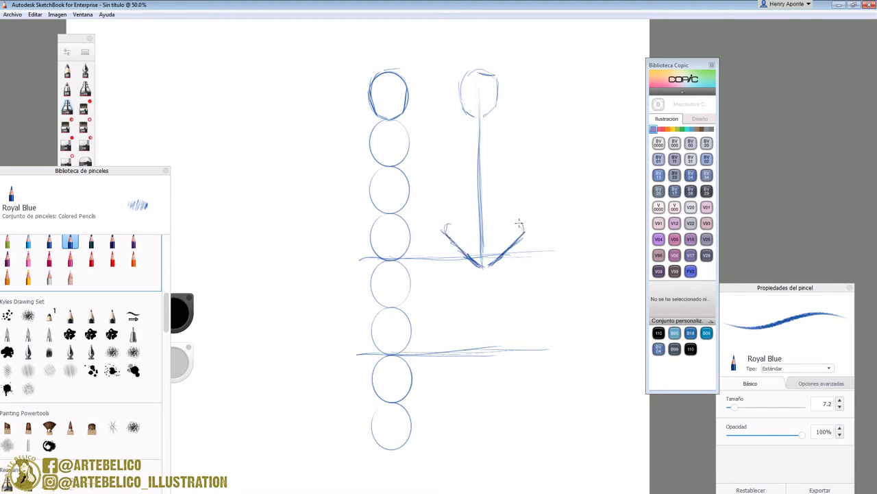
drag(491, 263, 521, 235)
drag(450, 224, 446, 233)
drag(480, 114, 482, 156)
mouse_move(464, 103)
mouse_down()
mouse_move(462, 88)
mouse_move(479, 117)
mouse_up()
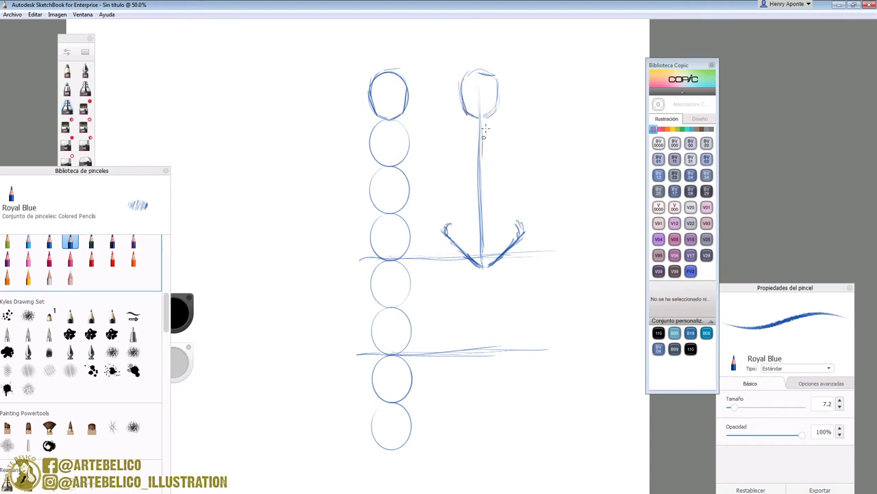
- Draw a shoulder line with round joints at its ends, then reinforce the pelvis and close it with a line across the hips
mouse_move(472, 133)
mouse_down()
mouse_move(489, 132)
mouse_move(454, 135)
mouse_move(488, 131)
mouse_move(523, 142)
mouse_up()
mouse_move(473, 133)
mouse_down()
mouse_move(434, 138)
mouse_move(494, 132)
mouse_move(521, 137)
mouse_up()
mouse_move(449, 237)
mouse_down()
mouse_move(480, 269)
mouse_move(518, 240)
mouse_up()
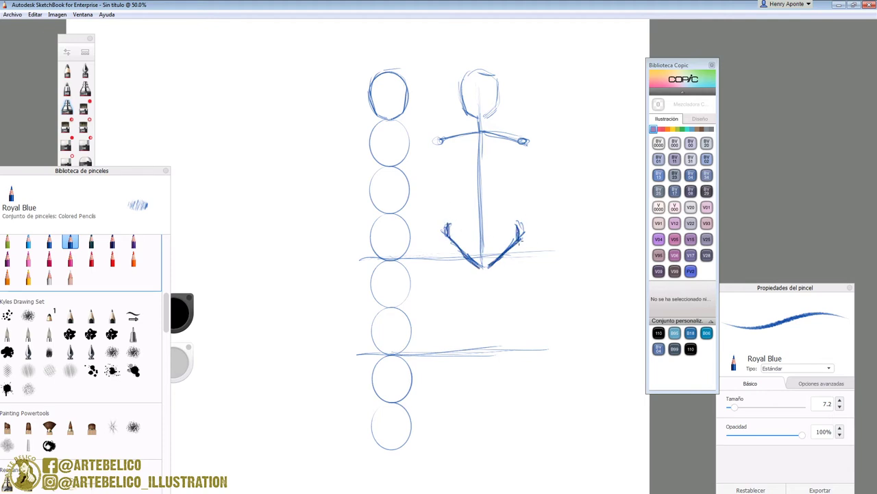
drag(491, 269, 520, 237)
drag(518, 219, 447, 223)
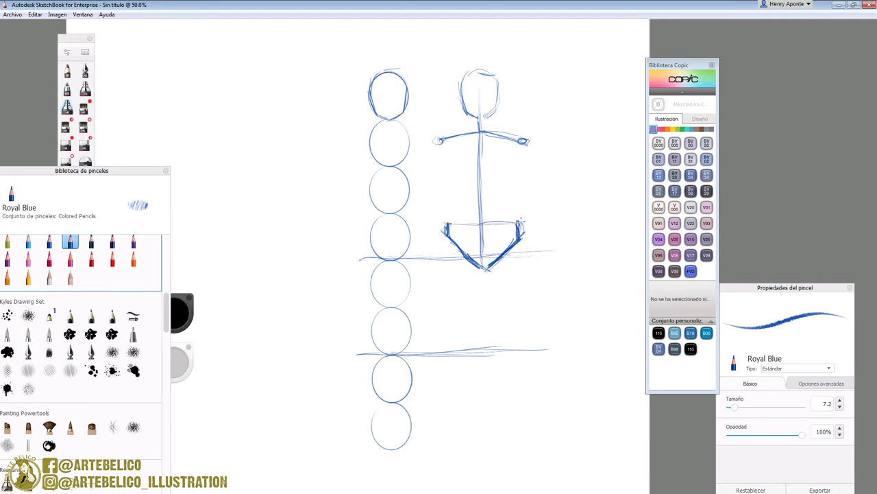
- Outline the torso from the shoulders to the hips, with a curved line under the ribcage and straight waist sides
mouse_move(442, 142)
mouse_down()
mouse_move(454, 189)
mouse_move(482, 177)
mouse_move(514, 190)
mouse_move(523, 157)
mouse_move(511, 136)
mouse_move(444, 142)
mouse_move(446, 224)
mouse_up()
mouse_move(517, 199)
mouse_down()
mouse_move(482, 185)
mouse_move(447, 237)
mouse_up()
drag(520, 234, 517, 198)
drag(449, 196, 449, 236)
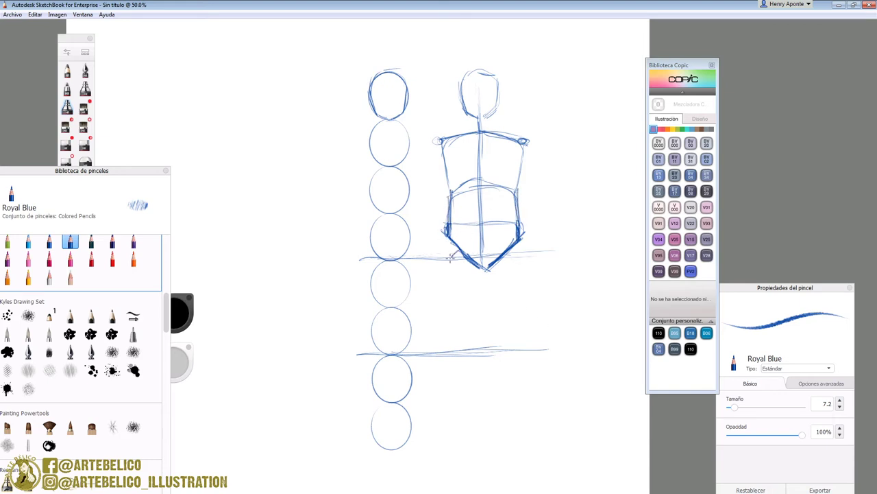
- Sketch the outer leg lines from small hip joints through knee joints at the lower guide line down to the feet
drag(447, 260, 451, 345)
mouse_move(507, 249)
mouse_down()
mouse_move(527, 265)
mouse_move(520, 257)
mouse_move(523, 346)
mouse_up()
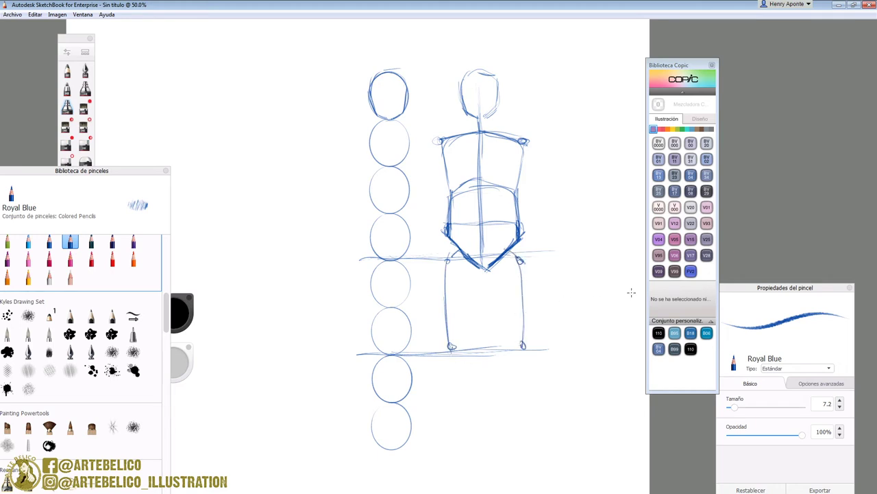
drag(448, 335, 457, 427)
drag(451, 233, 488, 268)
drag(514, 239, 486, 269)
mouse_move(446, 322)
mouse_down()
mouse_move(458, 427)
mouse_move(437, 450)
mouse_move(461, 426)
mouse_up()
mouse_move(520, 260)
mouse_down()
mouse_move(505, 444)
mouse_move(538, 450)
mouse_up()
- Add the inner thigh and calf contours, and strengthen the outer leg lines from waist to ankle
mouse_move(484, 269)
mouse_down()
mouse_move(500, 331)
mouse_move(526, 336)
mouse_up()
mouse_move(519, 230)
mouse_down()
mouse_move(526, 338)
mouse_move(503, 342)
mouse_move(501, 433)
mouse_up()
drag(527, 334, 523, 415)
drag(478, 275, 467, 347)
mouse_move(447, 231)
mouse_down()
mouse_move(441, 339)
mouse_move(459, 344)
mouse_move(453, 426)
mouse_up()
drag(464, 352, 472, 431)
drag(449, 187, 443, 252)
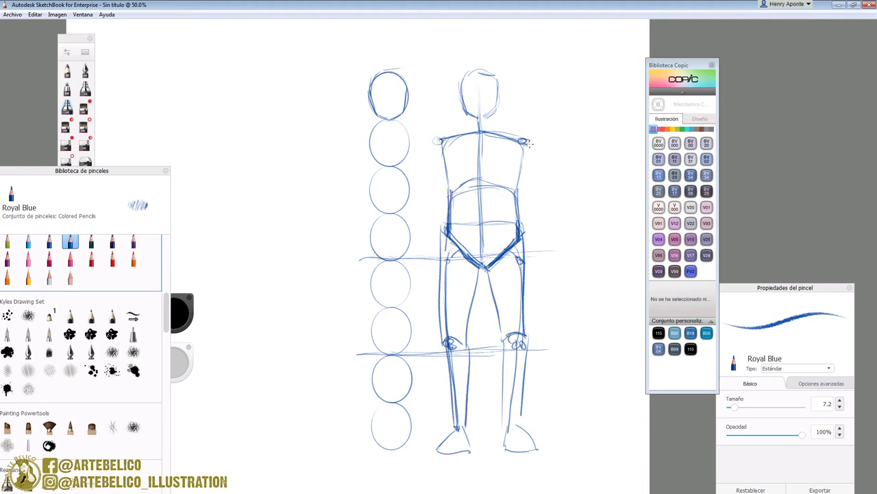
- Sketch the upper arm nearest the Copic library with a shoulder oval, and draw an elbow-level line across the torso
mouse_move(519, 152)
mouse_down()
mouse_move(517, 136)
mouse_move(507, 165)
mouse_move(536, 157)
mouse_move(539, 215)
mouse_up()
drag(518, 165, 533, 206)
drag(535, 156, 542, 196)
mouse_move(533, 145)
mouse_down()
mouse_move(542, 202)
mouse_move(528, 206)
mouse_up()
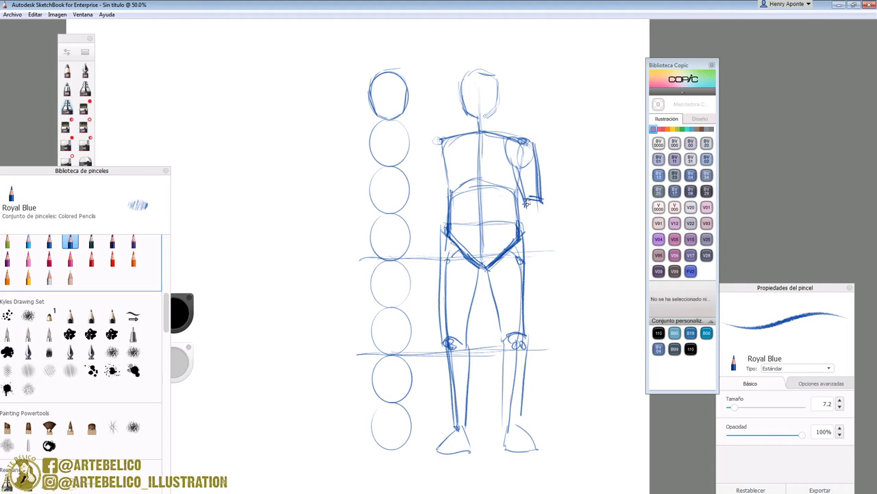
drag(430, 207, 545, 202)
mouse_move(516, 156)
mouse_down()
mouse_move(525, 207)
mouse_move(540, 208)
mouse_up()
- Extend the same arm with a forearm and hand, marking the wrist at the level of the upper guide line
mouse_move(538, 166)
mouse_down()
mouse_move(544, 208)
mouse_move(529, 227)
mouse_move(532, 279)
mouse_up()
drag(546, 209, 538, 279)
mouse_move(525, 217)
mouse_down()
mouse_move(545, 203)
mouse_move(532, 292)
mouse_move(541, 287)
mouse_up()
mouse_move(547, 261)
mouse_down()
mouse_move(545, 283)
mouse_move(547, 262)
mouse_up()
mouse_move(529, 263)
mouse_down()
mouse_move(532, 291)
mouse_move(544, 268)
mouse_move(578, 261)
mouse_up()
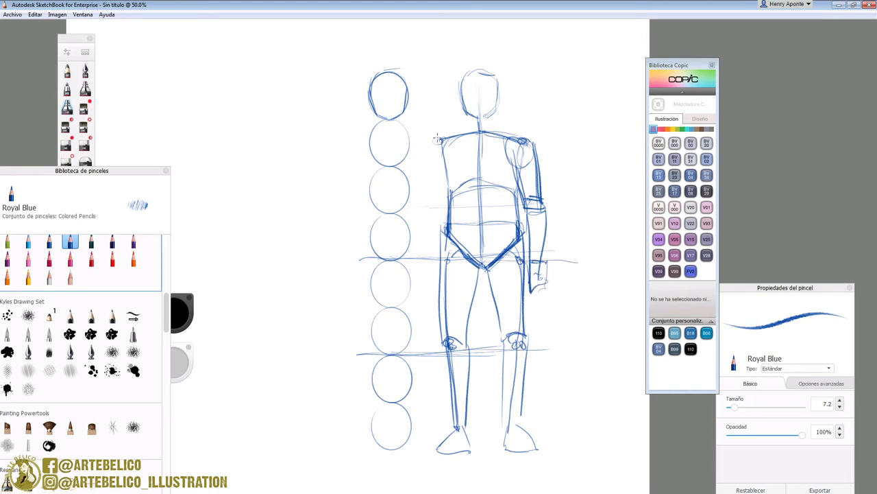
- Draw the figure's other arm beside the oval column, from shoulder through an elbow joint to the hand
drag(436, 142, 425, 209)
drag(443, 181, 436, 263)
mouse_move(425, 203)
mouse_down()
mouse_move(434, 295)
mouse_move(447, 256)
mouse_up()
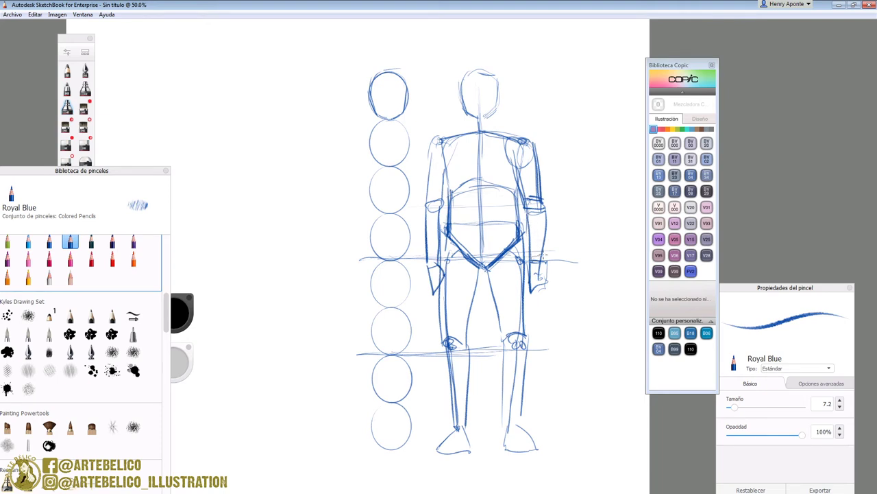
- Reinforce the forearm, the sides of the torso and the inner thigh lines of the blue figure
drag(536, 224, 540, 259)
mouse_move(528, 218)
mouse_down()
mouse_move(540, 262)
mouse_move(548, 203)
mouse_move(543, 262)
mouse_up()
drag(540, 238, 546, 243)
drag(445, 168, 449, 236)
drag(515, 184, 520, 253)
mouse_move(502, 328)
mouse_down()
mouse_move(490, 276)
mouse_move(469, 353)
mouse_up()
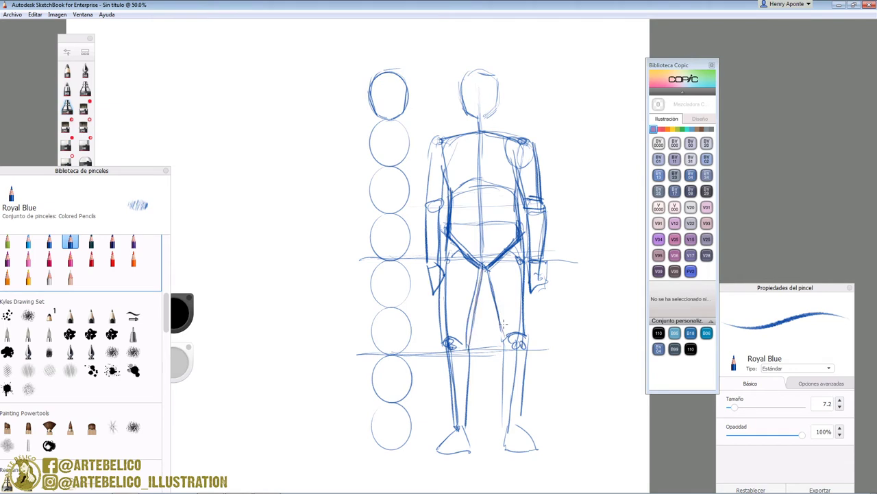
- Write an underlined 20 CM note beside the top oval of the column
key(space)
drag(509, 288, 636, 298)
drag(425, 247, 408, 251)
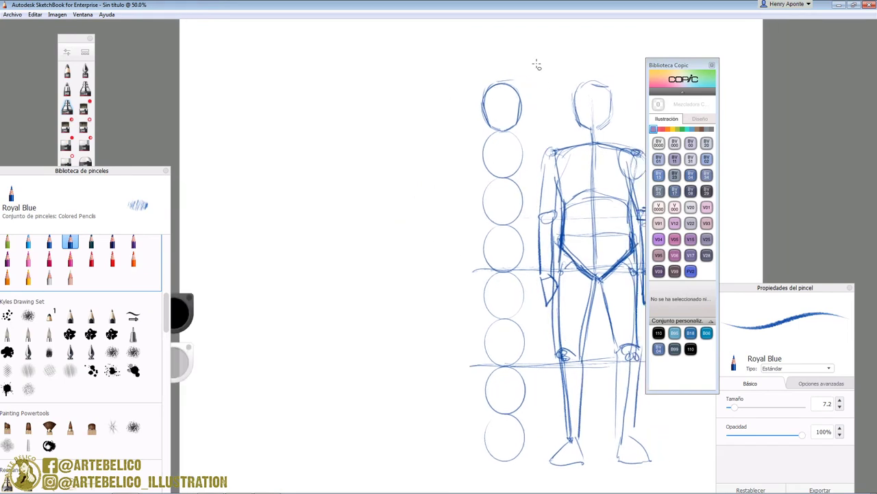
mouse_move(436, 78)
mouse_down()
mouse_move(445, 88)
mouse_move(485, 68)
mouse_move(488, 80)
mouse_move(488, 57)
mouse_up()
- Draw a ruler-guided vertical line as tall as the oval column, labelling its upper end 1 and its lower end 20 cm
key(r)
drag(519, 201, 519, 94)
drag(393, 334, 528, 465)
mouse_move(505, 82)
mouse_down()
mouse_move(336, 82)
mouse_move(338, 453)
mouse_move(337, 438)
mouse_up()
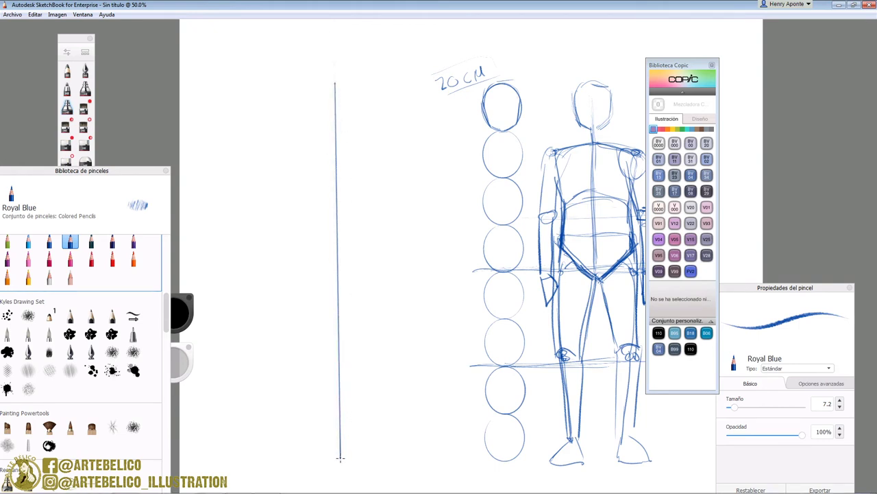
click(298, 272)
drag(356, 76, 356, 84)
drag(356, 456, 384, 460)
- Mark the measuring line's midpoint as 10 cm and add labelled ticks at 2,5, 5, 7,5 and 15 cm
key(r)
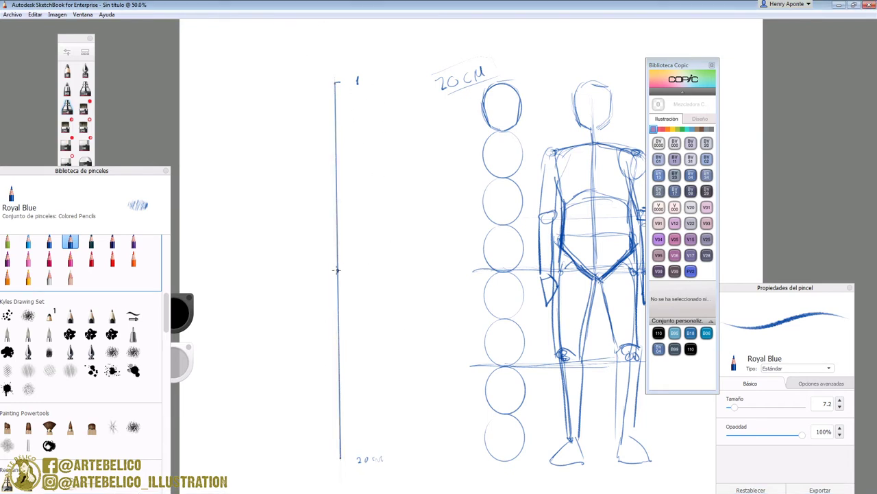
click(299, 272)
key(space)
drag(438, 278, 511, 277)
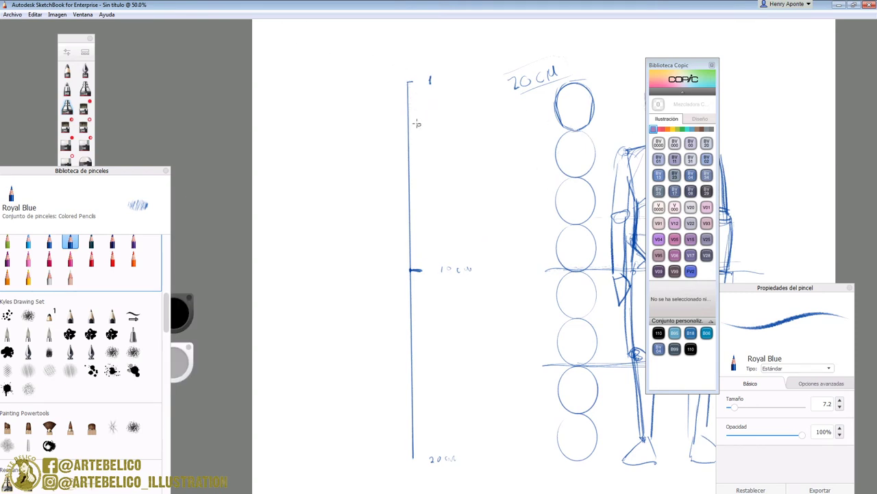
drag(405, 125, 412, 126)
click(422, 302)
key(ctrl+z)
drag(440, 349, 441, 357)
drag(466, 355, 470, 356)
- Sketch a blue head oval around the measuring line's first division, with a short neck stroke beneath it
key(space)
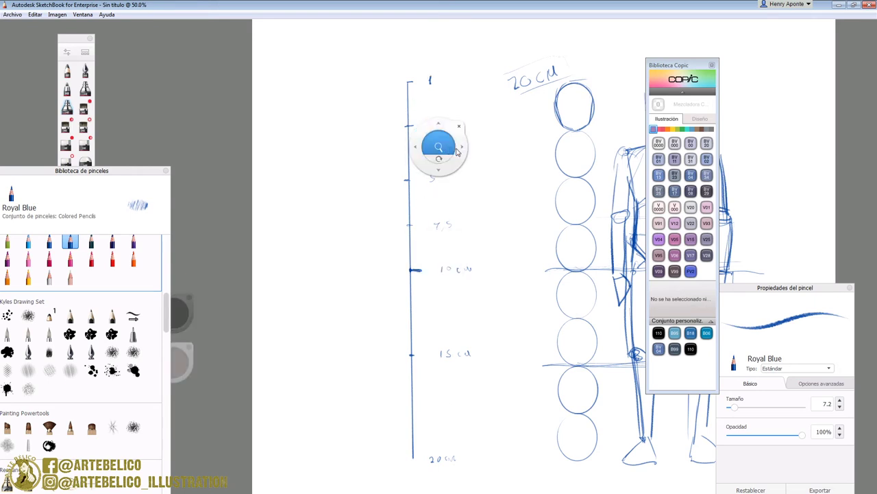
drag(444, 145, 466, 125)
drag(467, 156, 505, 217)
mouse_move(441, 105)
mouse_down()
mouse_move(421, 114)
mouse_move(445, 104)
mouse_move(421, 115)
mouse_move(427, 157)
mouse_move(462, 145)
mouse_move(462, 121)
mouse_move(441, 103)
mouse_move(421, 144)
mouse_move(419, 122)
mouse_move(426, 151)
mouse_move(469, 157)
mouse_move(451, 156)
mouse_move(463, 141)
mouse_move(464, 118)
mouse_up()
mouse_move(443, 160)
mouse_down()
mouse_move(443, 178)
mouse_move(443, 159)
mouse_up()
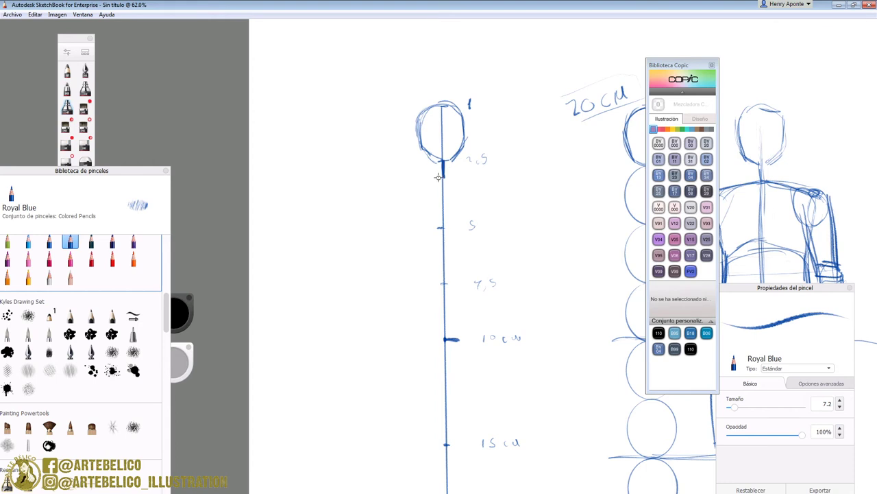
- Switch to the Red coloured pencil, trace the new head and neck, and add a curved shoulder line with end joints
click(91, 258)
mouse_move(444, 103)
mouse_down()
mouse_move(416, 126)
mouse_move(421, 112)
mouse_move(421, 143)
mouse_move(443, 161)
mouse_move(462, 142)
mouse_move(436, 99)
mouse_up()
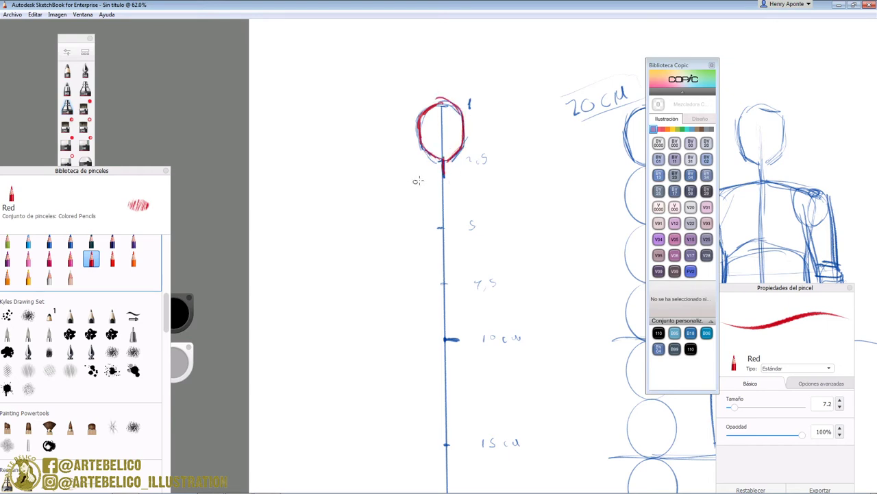
mouse_move(429, 176)
mouse_down()
mouse_move(491, 176)
mouse_move(431, 173)
mouse_move(496, 180)
mouse_move(395, 184)
mouse_move(500, 182)
mouse_up()
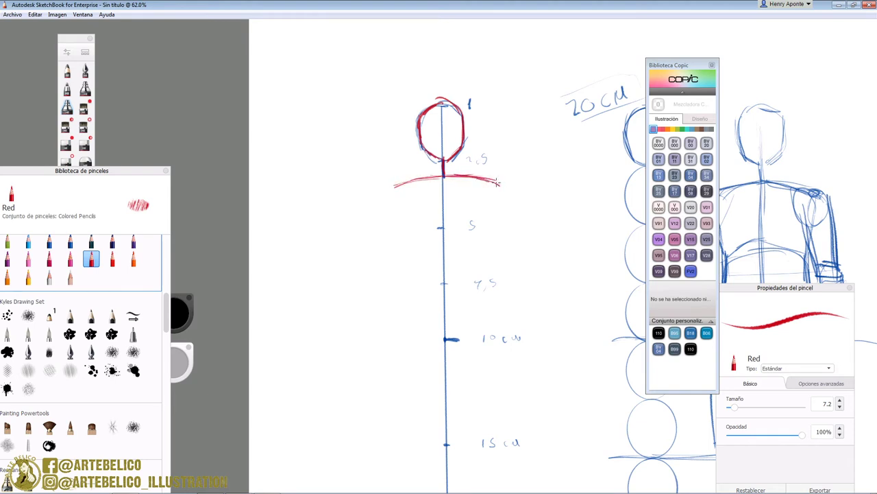
drag(397, 186, 393, 188)
- Sketch the red figure's V-shaped pelvis just below the 10 cm mark, then build up its chest, abdomen and hip lines
mouse_move(449, 351)
mouse_down()
mouse_move(470, 332)
mouse_move(421, 336)
mouse_move(402, 318)
mouse_up()
drag(449, 351, 493, 313)
drag(402, 310, 406, 316)
mouse_move(402, 187)
mouse_down()
mouse_move(402, 243)
mouse_move(444, 231)
mouse_move(479, 245)
mouse_move(488, 189)
mouse_move(473, 232)
mouse_move(437, 231)
mouse_move(409, 244)
mouse_move(393, 198)
mouse_move(434, 237)
mouse_move(481, 244)
mouse_move(494, 185)
mouse_move(482, 278)
mouse_up()
drag(407, 241, 403, 317)
drag(404, 287, 402, 319)
mouse_move(484, 281)
mouse_down()
mouse_move(488, 312)
mouse_move(455, 306)
mouse_move(484, 281)
mouse_move(417, 240)
mouse_move(407, 293)
mouse_move(464, 302)
mouse_move(484, 242)
mouse_up()
- Draw the red leg over the measurement labels, with a round knee at 15 cm and a foot at 20 cm
key(space)
mouse_move(493, 290)
mouse_down()
mouse_move(474, 215)
mouse_move(444, 284)
mouse_up()
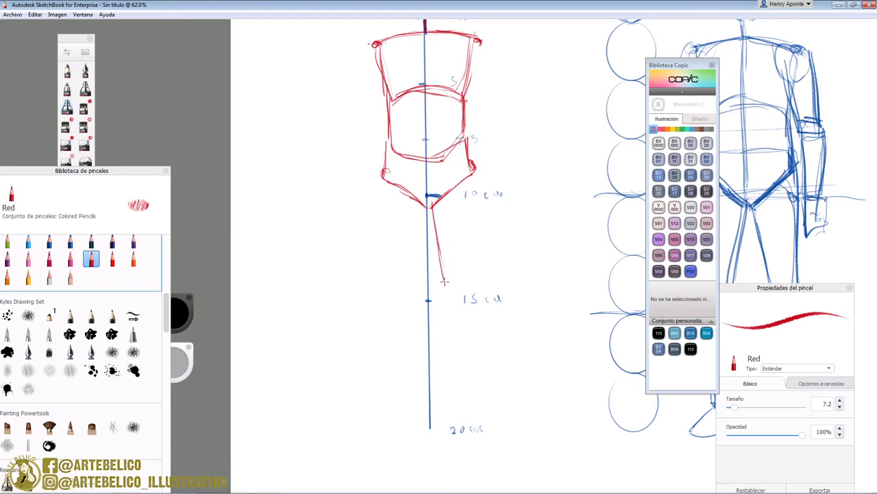
mouse_move(473, 168)
mouse_down()
mouse_move(471, 274)
mouse_move(448, 292)
mouse_move(474, 292)
mouse_up()
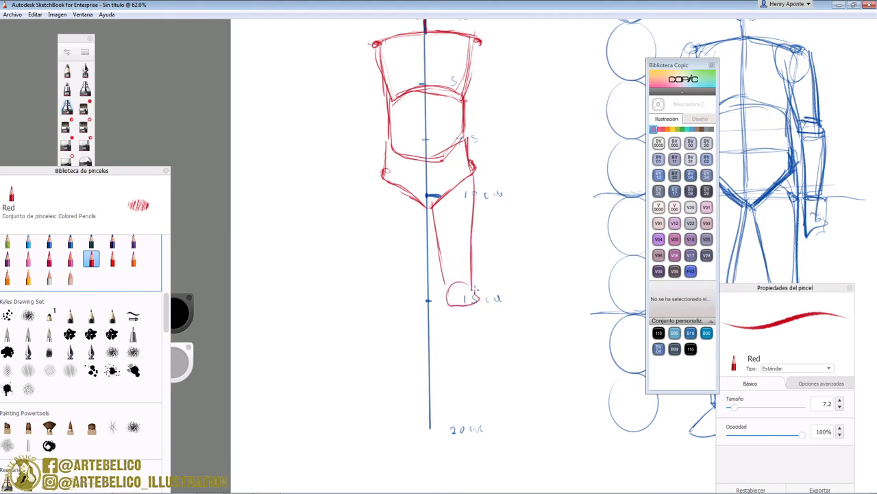
mouse_move(434, 220)
mouse_down()
mouse_move(448, 304)
mouse_move(479, 299)
mouse_move(448, 291)
mouse_move(468, 307)
mouse_move(450, 310)
mouse_move(456, 374)
mouse_move(479, 308)
mouse_move(460, 405)
mouse_up()
mouse_move(476, 302)
mouse_down()
mouse_move(476, 405)
mouse_move(462, 412)
mouse_move(462, 425)
mouse_move(497, 428)
mouse_move(482, 401)
mouse_up()
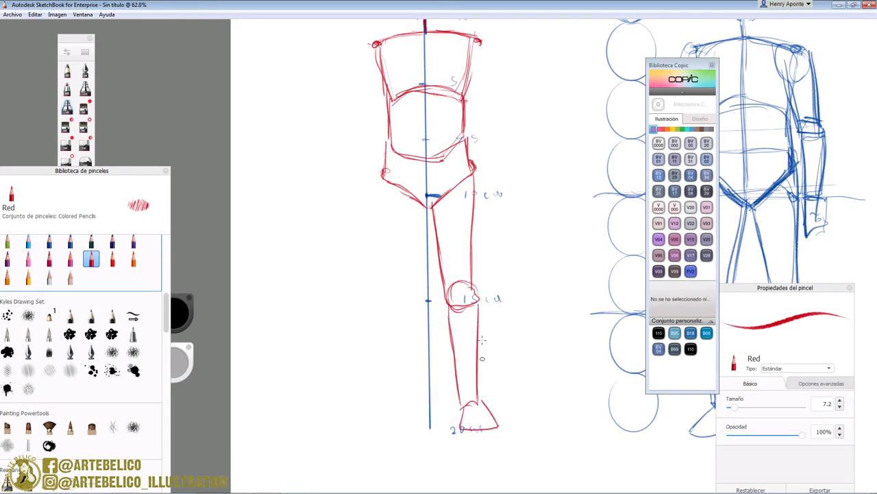
- Draw the red figure's opposite leg with matching thigh lines, an oval knee, a lower leg and a foot
drag(382, 170, 378, 264)
drag(426, 206, 411, 284)
mouse_move(416, 244)
mouse_down()
mouse_move(409, 294)
mouse_move(382, 280)
mouse_move(411, 290)
mouse_move(388, 284)
mouse_move(401, 299)
mouse_move(381, 286)
mouse_up()
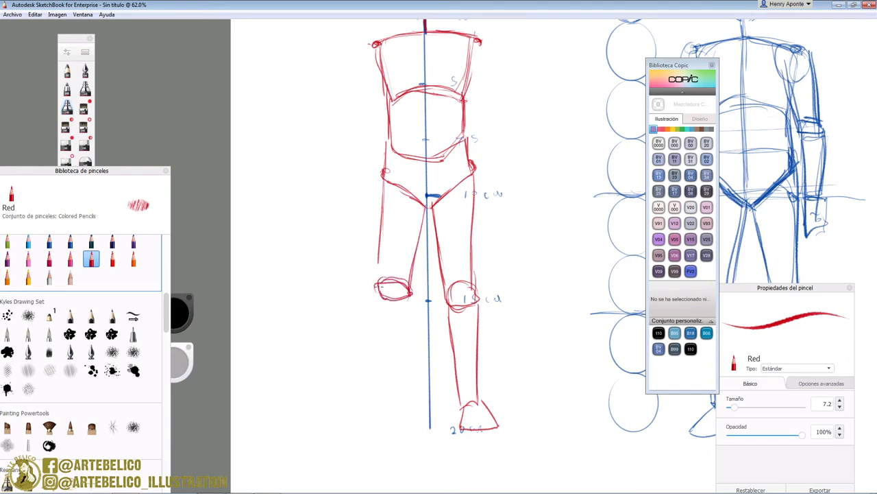
drag(382, 239, 396, 398)
mouse_move(377, 307)
mouse_down()
mouse_move(376, 395)
mouse_move(396, 400)
mouse_move(352, 420)
mouse_move(399, 426)
mouse_move(360, 429)
mouse_move(376, 405)
mouse_move(354, 427)
mouse_move(399, 426)
mouse_move(368, 430)
mouse_up()
- Sketch the red arm on the measurement-label side, with a shoulder oval, elbow line, forearm and hand
key(space)
drag(463, 189, 442, 317)
mouse_move(460, 180)
mouse_down()
mouse_move(428, 165)
mouse_move(453, 166)
mouse_move(457, 187)
mouse_move(461, 175)
mouse_move(449, 214)
mouse_move(455, 230)
mouse_move(462, 178)
mouse_move(471, 222)
mouse_move(464, 261)
mouse_move(456, 243)
mouse_move(457, 277)
mouse_up()
drag(453, 242, 464, 308)
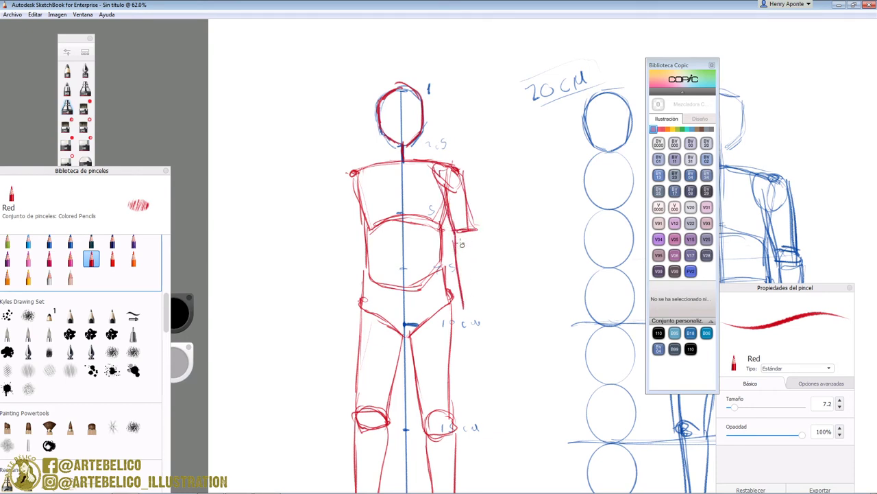
mouse_move(463, 174)
mouse_down()
mouse_move(472, 240)
mouse_move(457, 244)
mouse_up()
mouse_move(455, 245)
mouse_down()
mouse_move(446, 203)
mouse_move(453, 246)
mouse_move(478, 270)
mouse_move(480, 315)
mouse_move(467, 314)
mouse_up()
mouse_move(466, 309)
mouse_down()
mouse_move(463, 351)
mouse_move(480, 351)
mouse_move(462, 353)
mouse_up()
- Draw the red figure's opposite arm down to the hand, and strengthen the first arm's outer contour and elbow
drag(348, 172, 330, 247)
mouse_move(361, 206)
mouse_down()
mouse_move(351, 245)
mouse_move(341, 244)
mouse_move(335, 244)
mouse_up()
mouse_move(473, 243)
mouse_down()
mouse_move(458, 244)
mouse_move(472, 244)
mouse_up()
drag(462, 172, 471, 236)
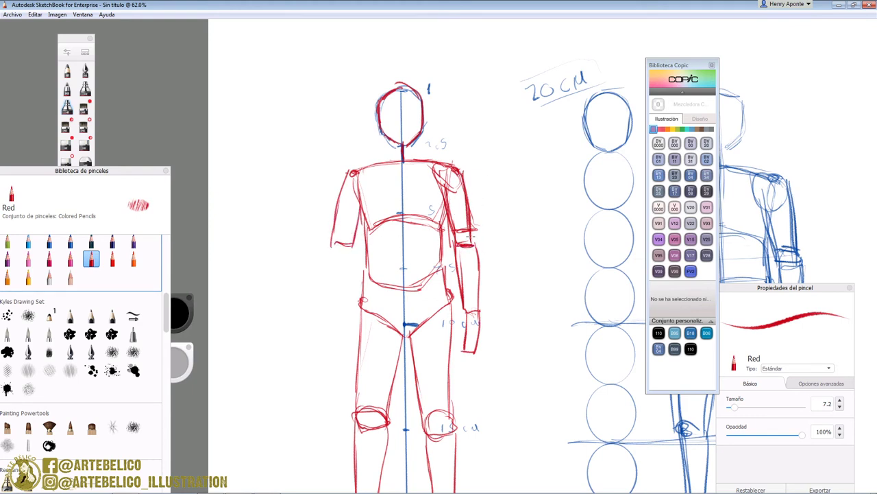
mouse_move(361, 181)
mouse_down()
mouse_move(352, 255)
mouse_move(350, 171)
mouse_up()
drag(352, 255, 349, 328)
mouse_move(330, 246)
mouse_down()
mouse_move(335, 321)
mouse_move(356, 319)
mouse_move(340, 347)
mouse_up()
drag(354, 319, 353, 352)
- Add the side contours of the red figure's neck between the head and the shoulder line
key(space)
drag(451, 297, 454, 321)
key(space)
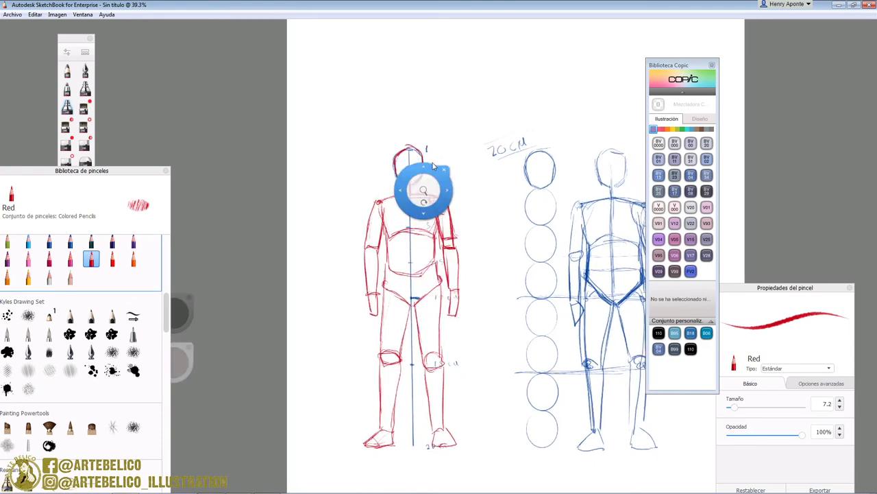
drag(433, 165, 445, 147)
drag(415, 182, 417, 204)
drag(370, 174, 375, 205)
key(space)
mouse_move(499, 235)
mouse_down()
mouse_move(493, 298)
mouse_move(453, 218)
mouse_up()
drag(464, 322, 384, 348)
key(space)
mouse_move(562, 320)
mouse_down()
mouse_move(532, 314)
mouse_move(548, 352)
mouse_up()
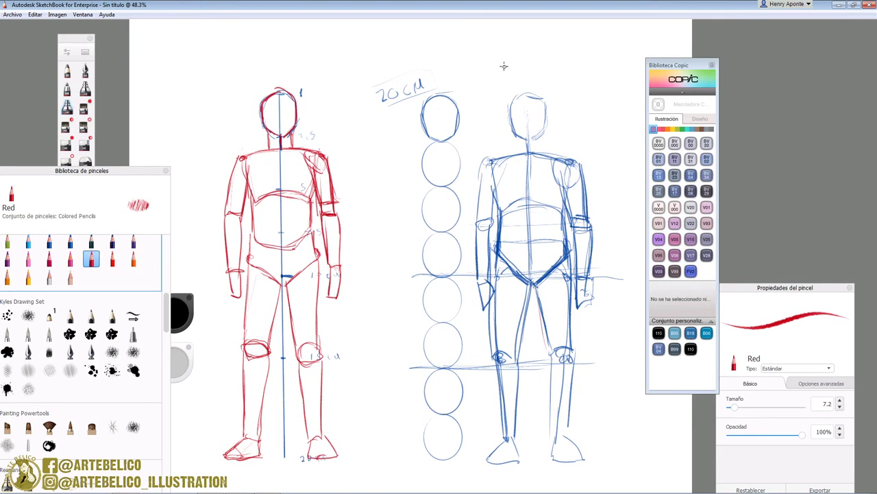
- Draw red arrows beside both heads, write 20CM by the red figure, and add intermediate leg marks and chest strokes to it
drag(501, 65, 501, 94)
drag(513, 77, 501, 94)
drag(316, 78, 317, 93)
mouse_move(310, 80)
mouse_down()
mouse_move(316, 92)
mouse_move(350, 79)
mouse_move(356, 67)
mouse_move(369, 78)
mouse_up()
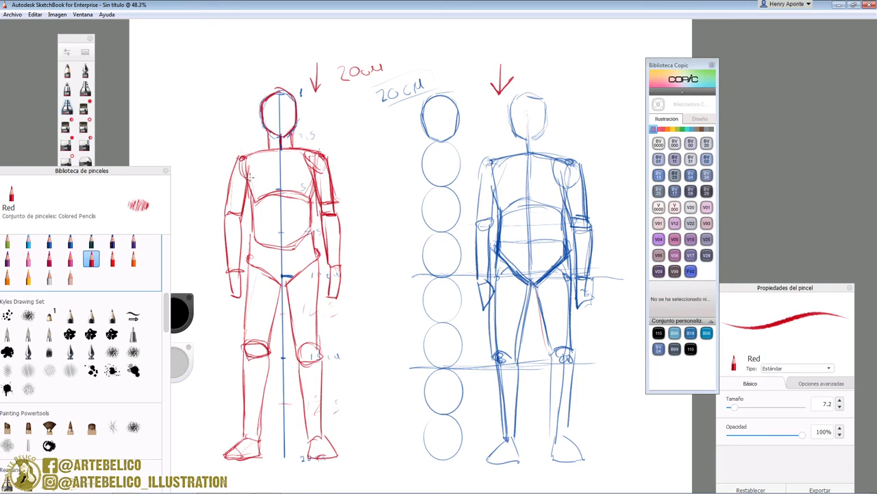
drag(301, 158, 318, 172)
- Move the Copic library off the canvas and write Masculina, 8 cabezas, Femenina and 7 1/2 cabezas around the blue figure's head
drag(682, 61, 757, 59)
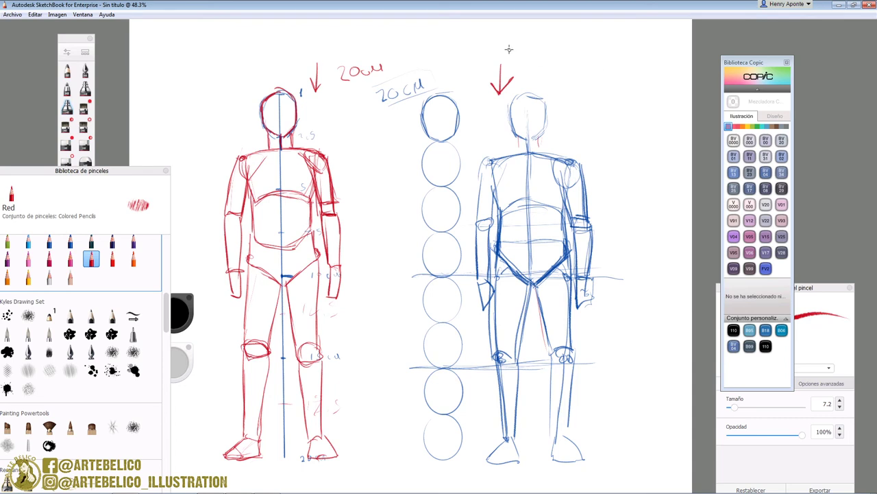
drag(510, 48, 562, 50)
drag(576, 47, 586, 49)
mouse_move(535, 63)
mouse_down()
mouse_move(532, 77)
mouse_move(561, 74)
mouse_move(599, 92)
mouse_move(609, 81)
mouse_move(617, 93)
mouse_move(665, 89)
mouse_up()
mouse_move(548, 71)
mouse_down()
mouse_move(558, 80)
mouse_move(598, 73)
mouse_up()
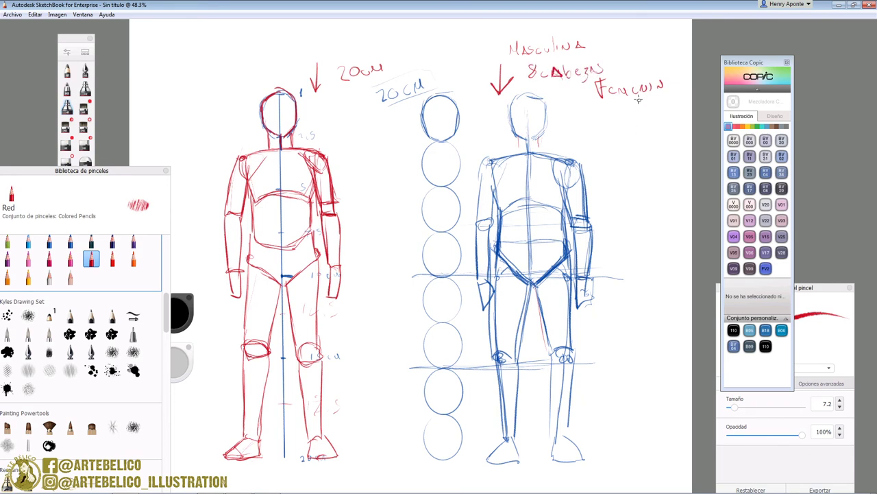
drag(664, 85, 676, 88)
mouse_move(621, 115)
mouse_down()
mouse_move(625, 130)
mouse_move(672, 126)
mouse_move(630, 146)
mouse_move(645, 149)
mouse_up()
mouse_move(658, 115)
mouse_down()
mouse_move(659, 129)
mouse_move(679, 120)
mouse_move(688, 126)
mouse_up()
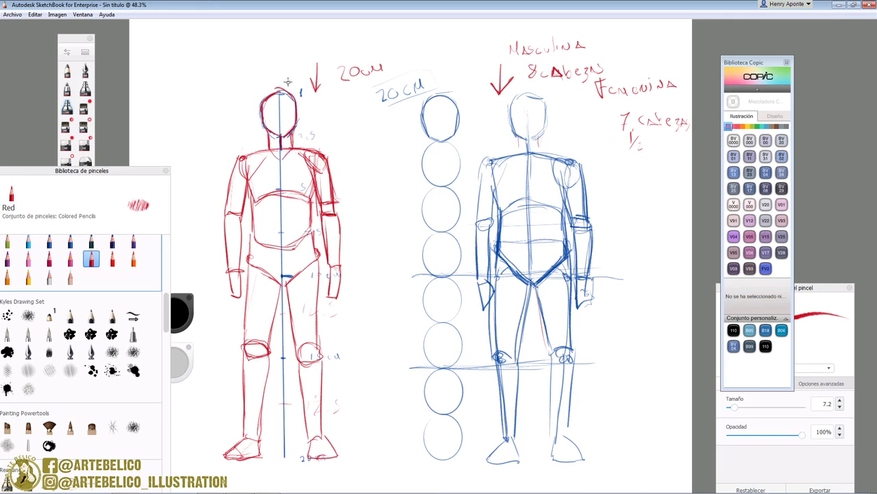
- Draw red arrows with circled tails pointing inward around the red figure, plus one toward the blue figure's leg
mouse_move(182, 90)
mouse_down()
mouse_move(200, 113)
mouse_move(215, 131)
mouse_up()
mouse_move(214, 110)
mouse_down()
mouse_move(197, 123)
mouse_move(215, 130)
mouse_up()
drag(177, 66, 177, 72)
mouse_move(639, 356)
mouse_down()
mouse_move(607, 325)
mouse_move(627, 320)
mouse_up()
mouse_move(607, 325)
mouse_down()
mouse_move(614, 354)
mouse_move(651, 352)
mouse_move(653, 360)
mouse_up()
mouse_move(379, 329)
mouse_down()
mouse_move(360, 327)
mouse_move(372, 317)
mouse_up()
drag(360, 327, 378, 332)
drag(381, 323, 383, 322)
drag(382, 222, 356, 230)
mouse_move(356, 230)
mouse_down()
mouse_move(364, 220)
mouse_move(367, 233)
mouse_move(383, 212)
mouse_up()
drag(368, 140, 345, 159)
drag(345, 159, 357, 157)
drag(379, 124, 378, 124)
drag(165, 140, 200, 172)
drag(189, 172, 201, 172)
drag(162, 126, 159, 132)
drag(178, 251, 203, 247)
mouse_move(203, 248)
mouse_down()
mouse_move(190, 259)
mouse_move(176, 242)
mouse_up()
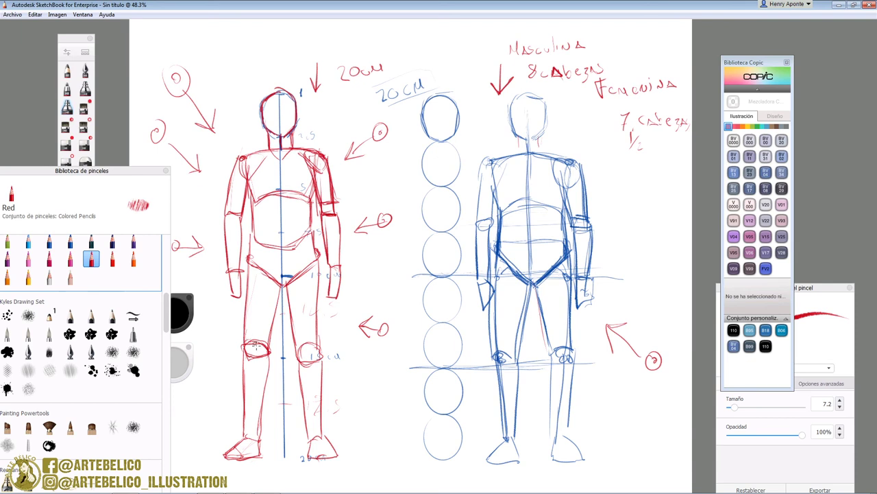
- Go over the red figure's two knee joints with heavier strokes
mouse_move(302, 348)
mouse_down()
mouse_move(322, 351)
mouse_move(300, 355)
mouse_up()
drag(269, 355, 266, 353)
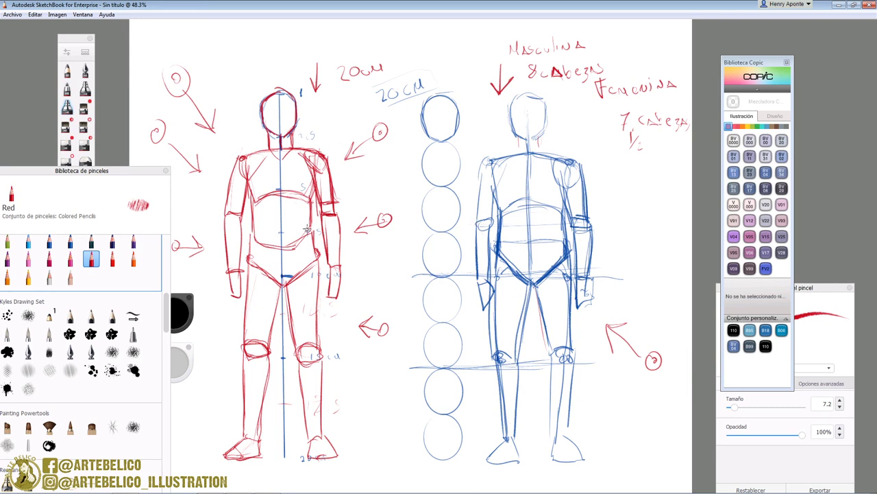
key(space)
drag(332, 184, 434, 165)
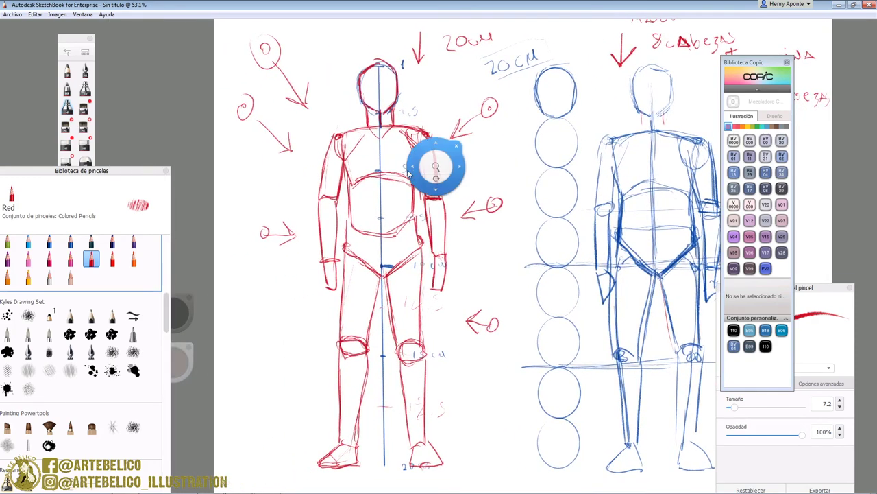
key(space)
mouse_move(435, 251)
mouse_down()
mouse_move(473, 266)
mouse_move(464, 263)
mouse_up()
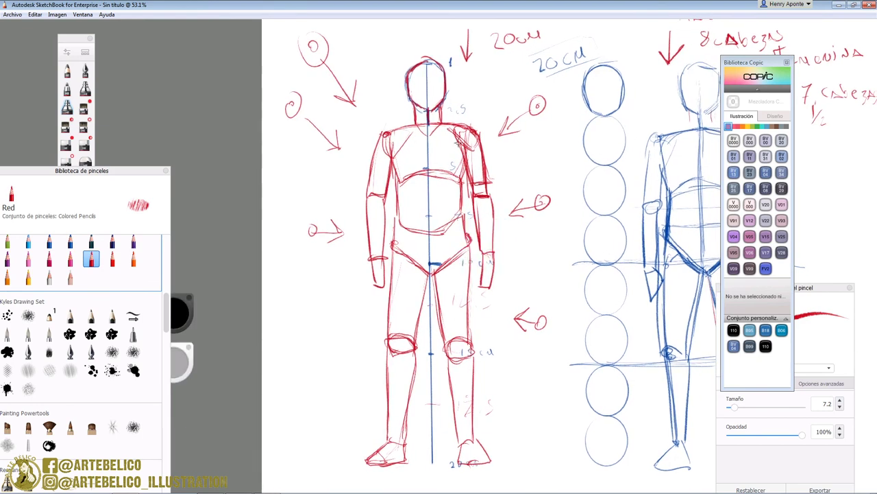